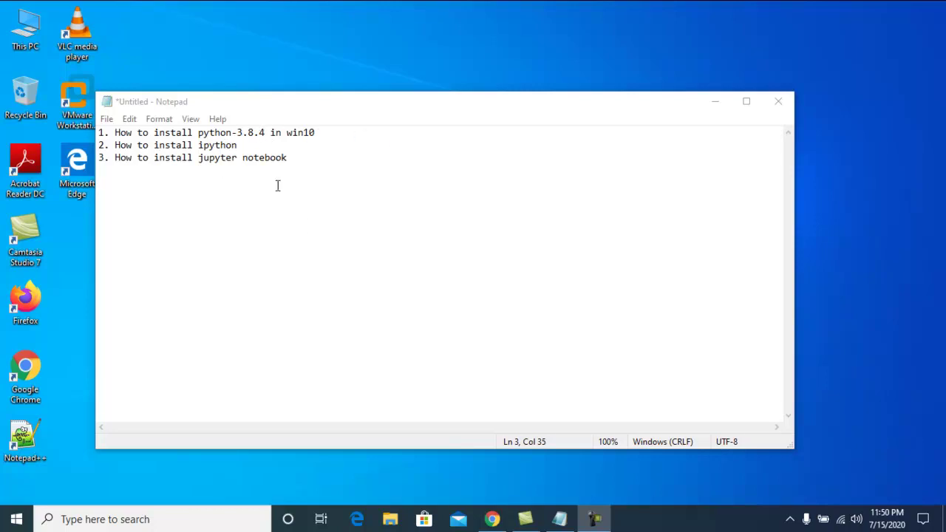
Select the text 'python-3.8.4' on line 1 of the Notepad topic list
{"action": "left_click_drag", "start_coordinate": [197, 132], "coordinate": [264, 131]}
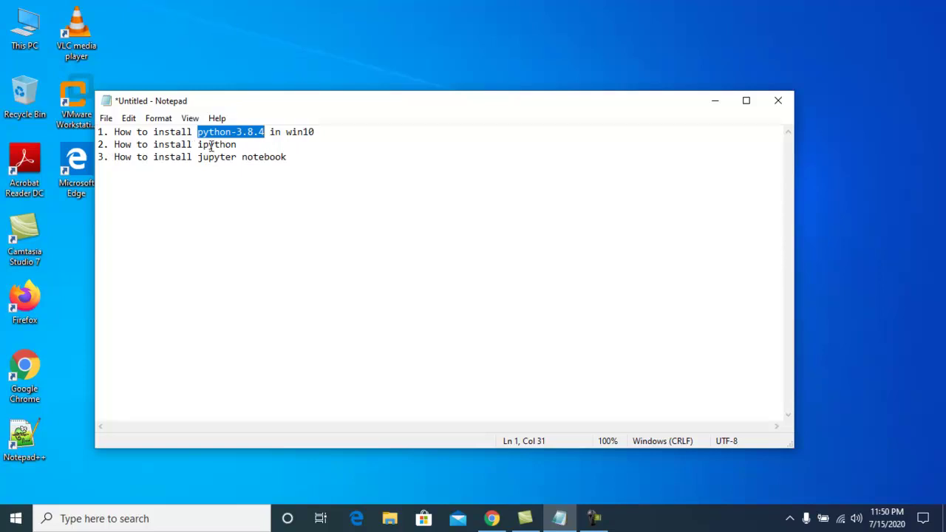
Google 'python download' in Chrome and open the 'Download Python | Python.org' result
{"action": "left_click", "coordinate": [492, 519]}
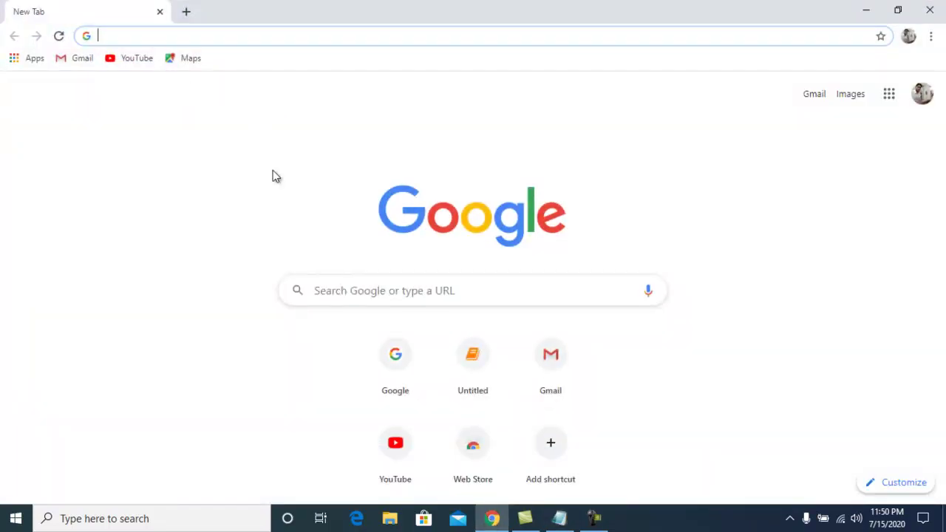
{"action": "left_click", "coordinate": [344, 296]}
{"action": "type", "text": "pytho"}
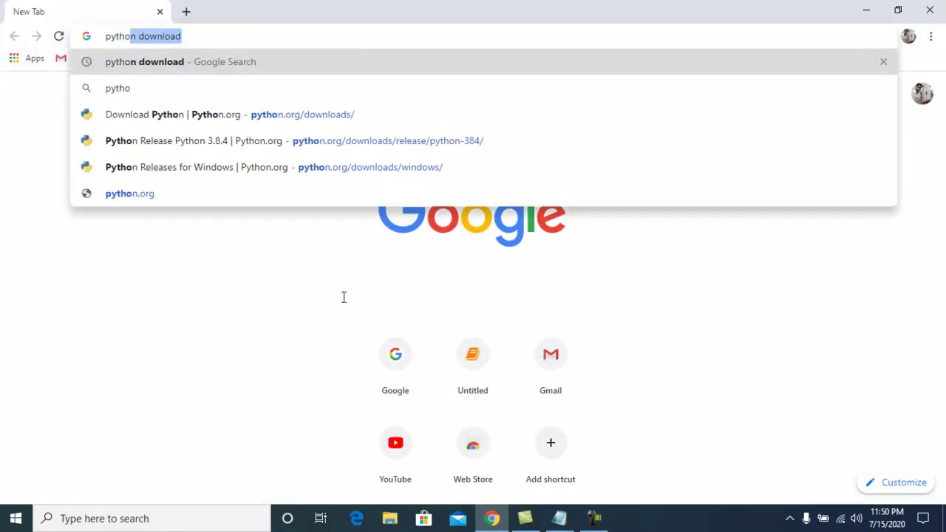
{"action": "key", "text": "Return"}
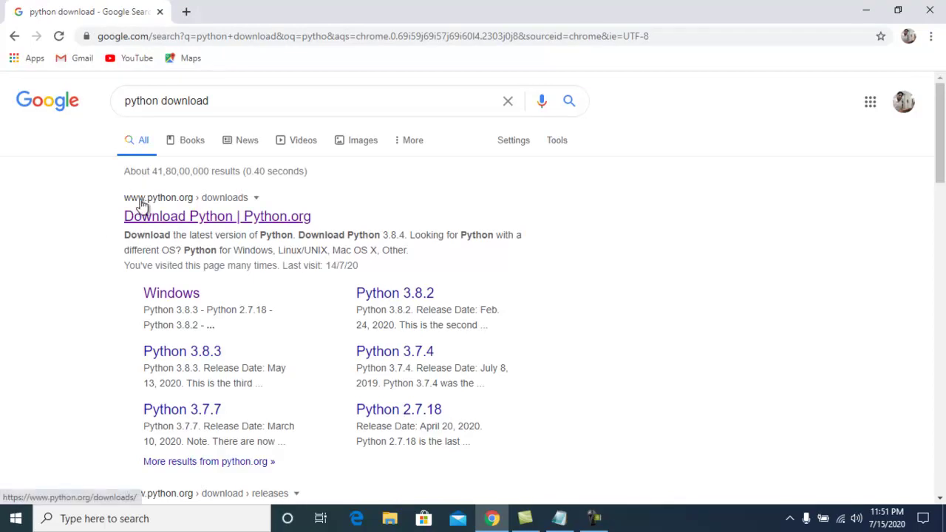
{"action": "left_click", "coordinate": [186, 213]}
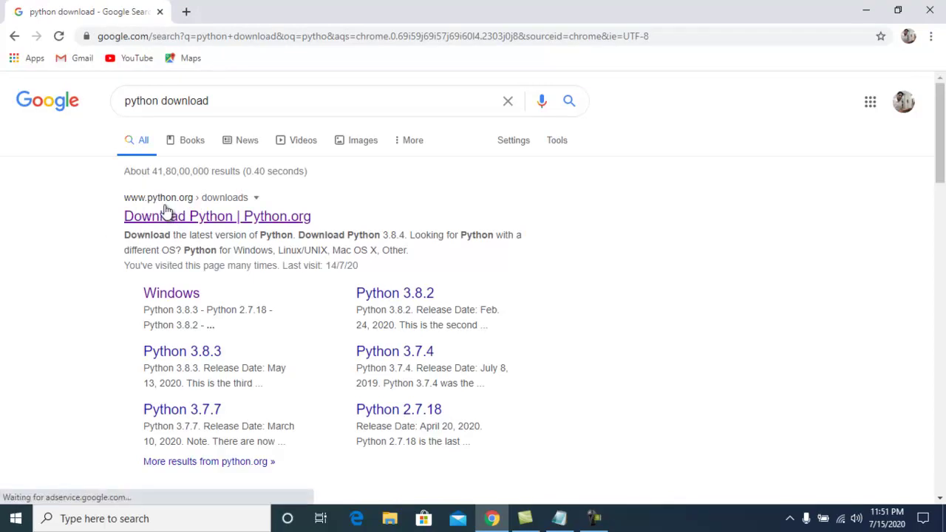
Go from Python.org Downloads through Windows releases to the Python 3.8.4 page's Files table
{"action": "left_click", "coordinate": [181, 218]}
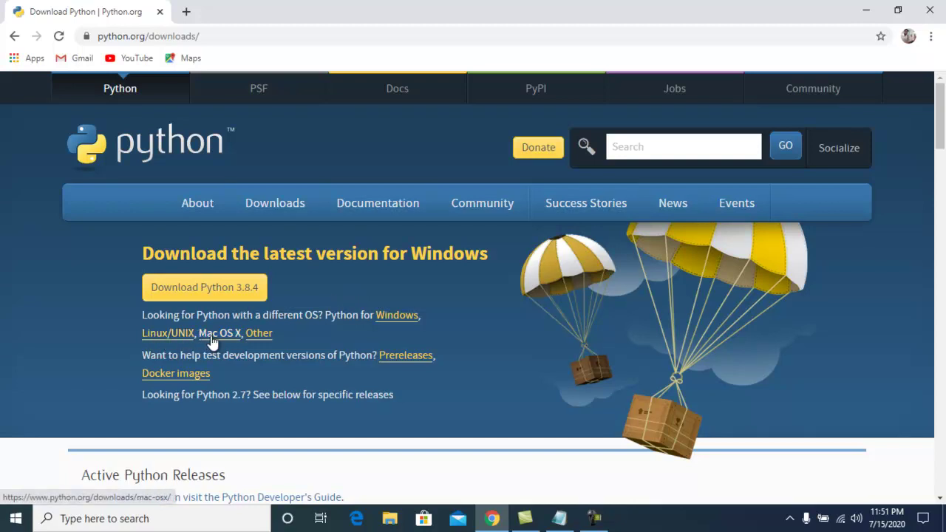
{"action": "left_click", "coordinate": [398, 318]}
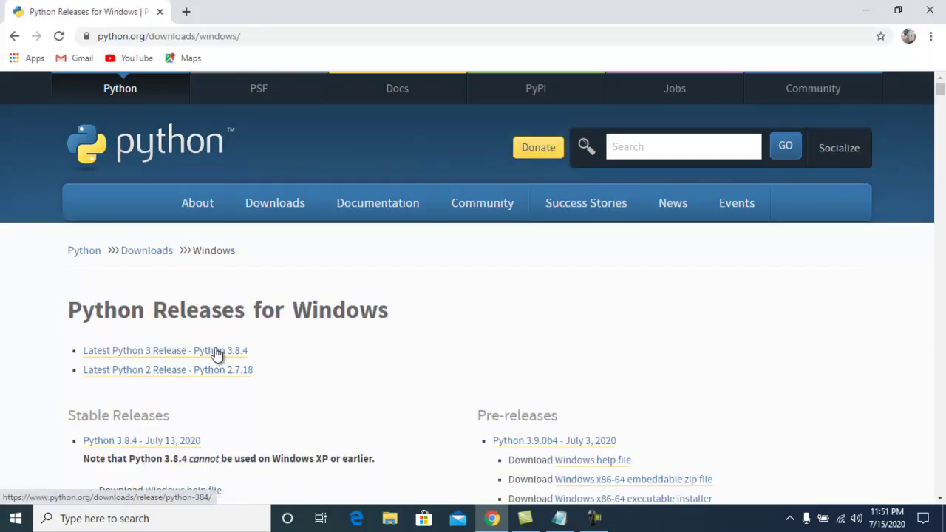
{"action": "left_click", "coordinate": [219, 354]}
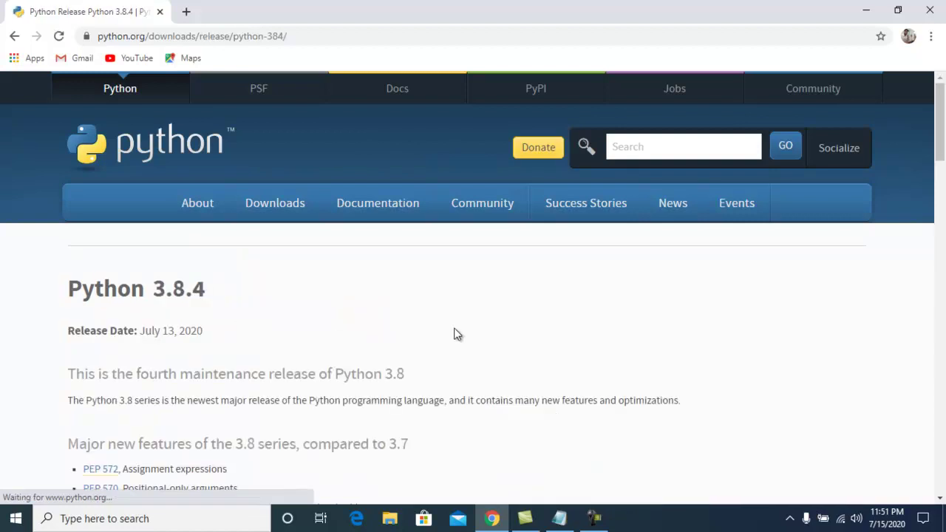
{"action": "scroll", "coordinate": [455, 334], "scroll_direction": "down", "scroll_amount": 5}
{"action": "scroll", "coordinate": [454, 334], "scroll_direction": "up", "scroll_amount": 2}
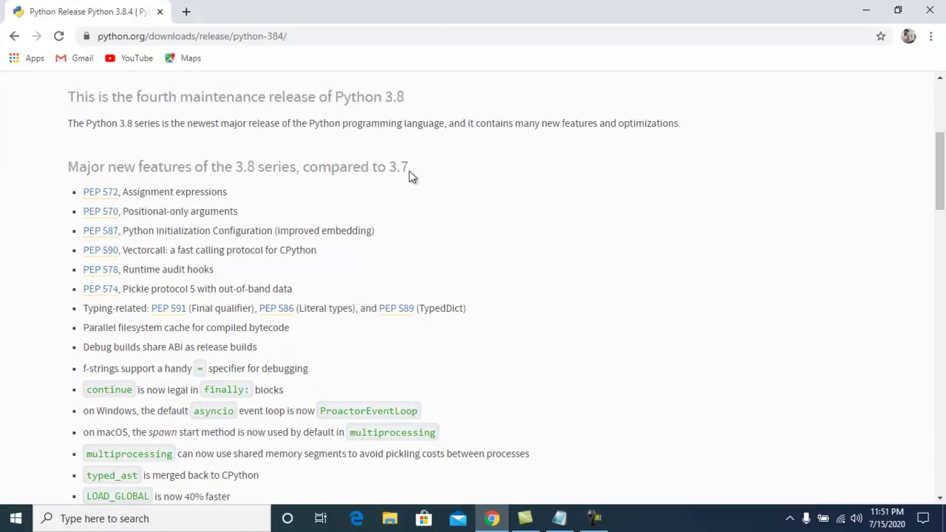
{"action": "scroll", "coordinate": [136, 362], "scroll_direction": "down", "scroll_amount": 2}
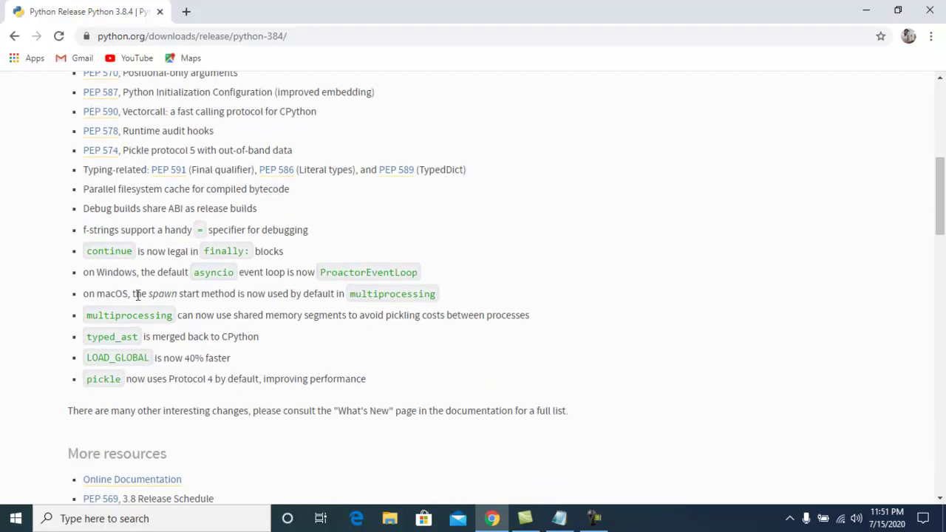
{"action": "scroll", "coordinate": [205, 344], "scroll_direction": "down", "scroll_amount": 9}
{"action": "scroll", "coordinate": [202, 340], "scroll_direction": "down", "scroll_amount": 4}
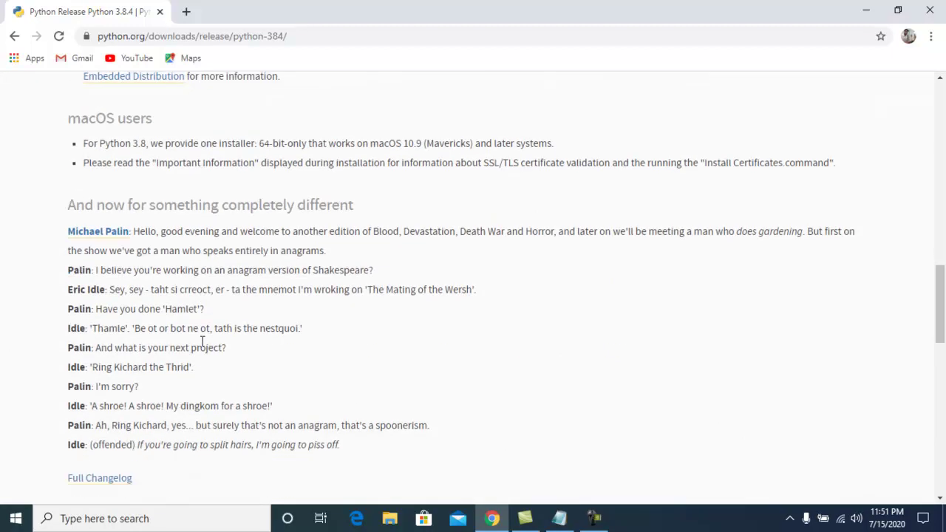
{"action": "scroll", "coordinate": [199, 334], "scroll_direction": "up", "scroll_amount": 2}
{"action": "scroll", "coordinate": [199, 335], "scroll_direction": "down", "scroll_amount": 5}
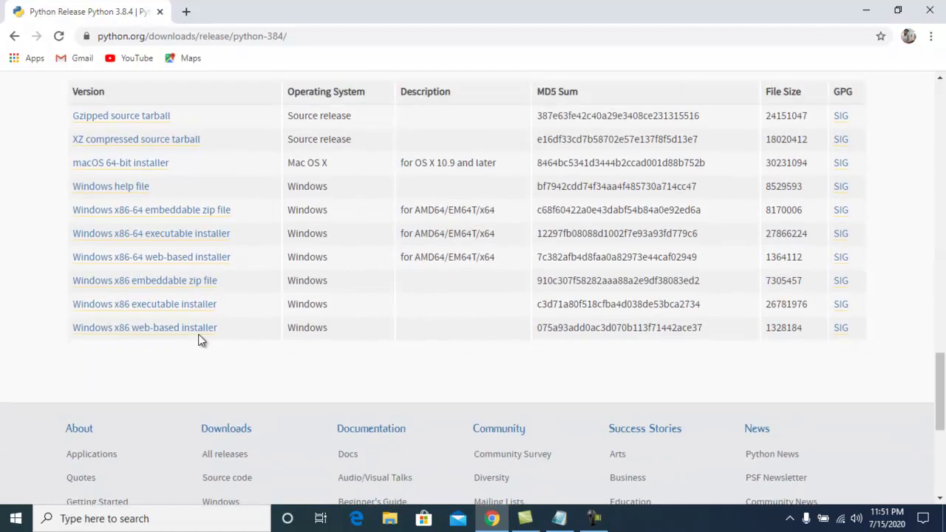
{"action": "scroll", "coordinate": [201, 337], "scroll_direction": "up", "scroll_amount": 2}
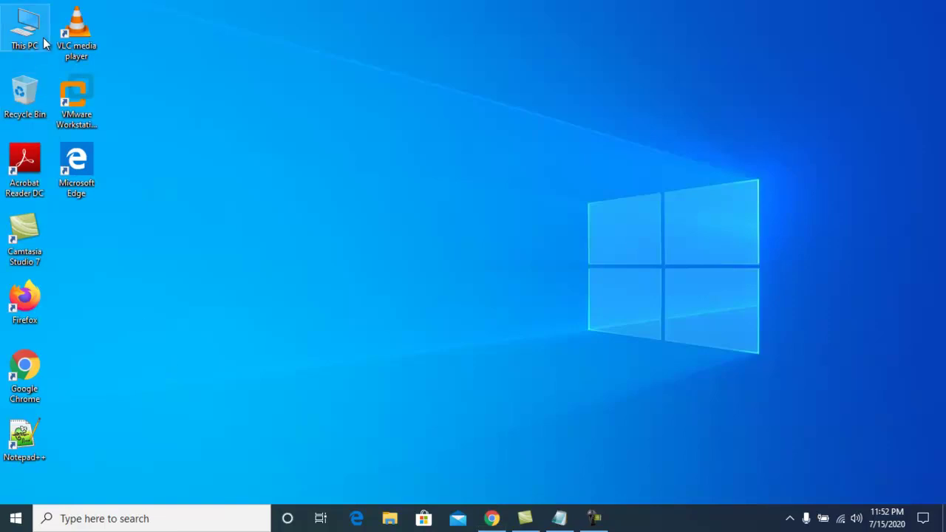
Check This PC's Properties to confirm 64-bit Windows 10 Pro, then return to Chrome
{"action": "right_click", "coordinate": [28, 29]}
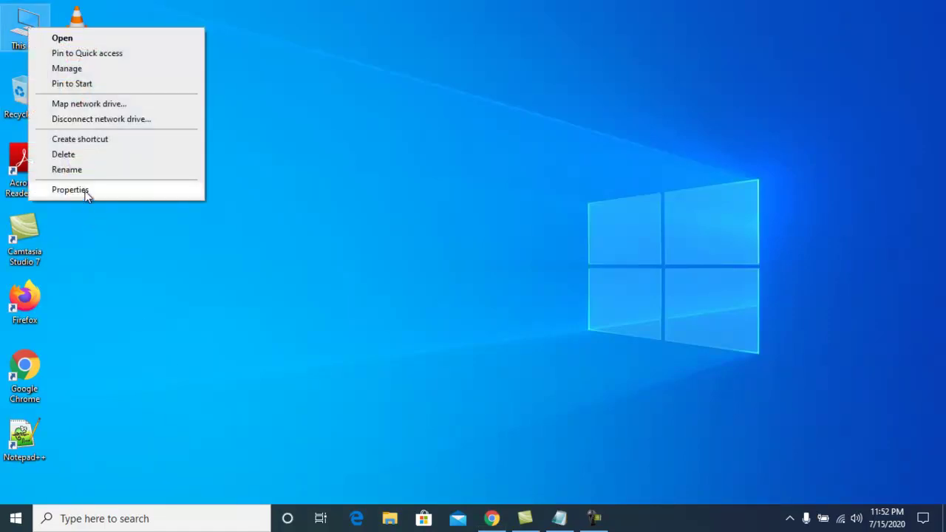
{"action": "left_click", "coordinate": [70, 190]}
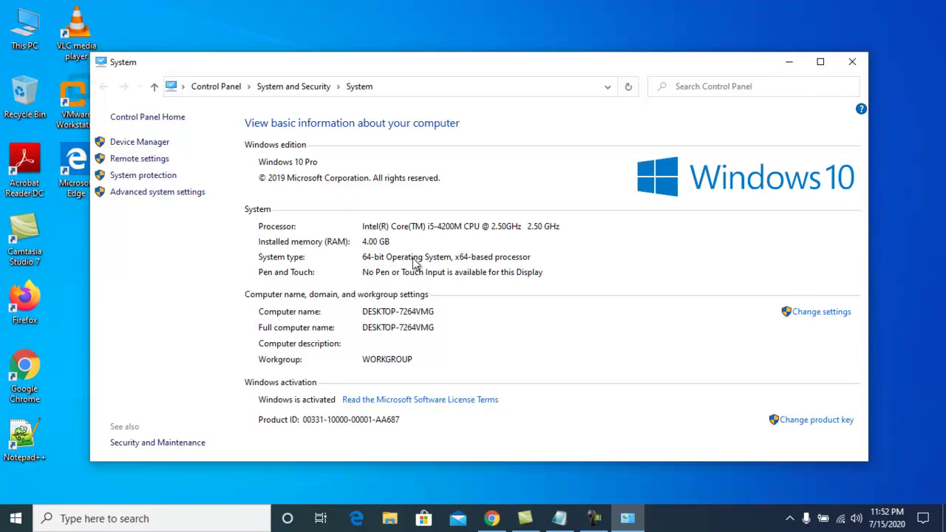
{"action": "left_click", "coordinate": [858, 65]}
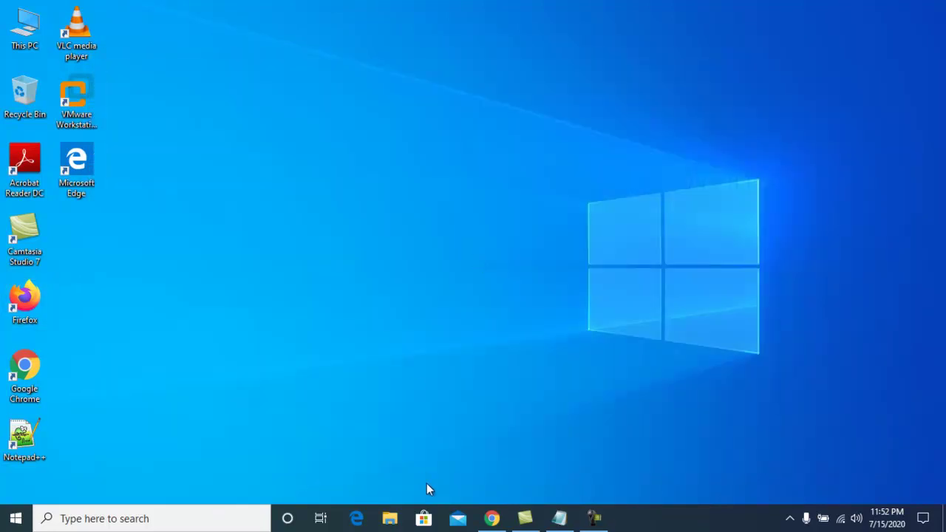
{"action": "left_click", "coordinate": [493, 519]}
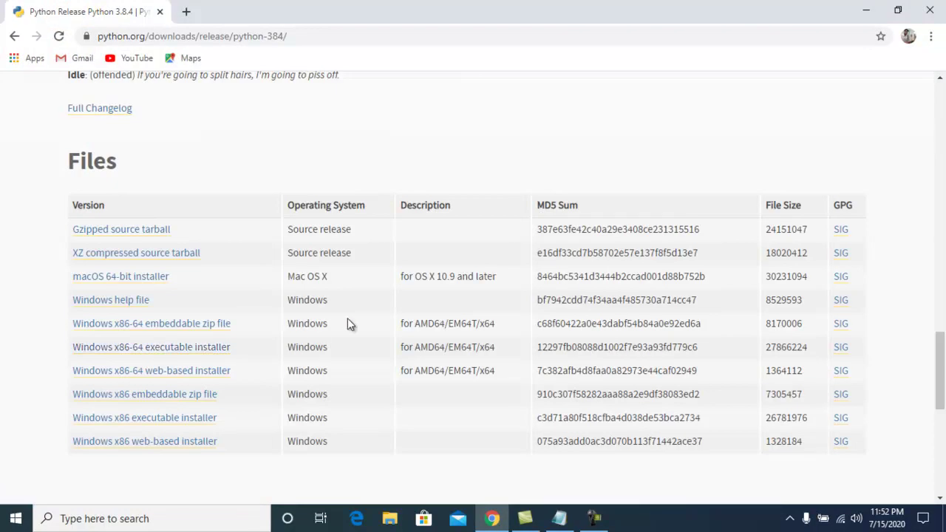
Run the downloaded python-3.8.4-amd64 installer from Chrome's Downloads list via its folder
{"action": "key", "text": "ctrl+j"}
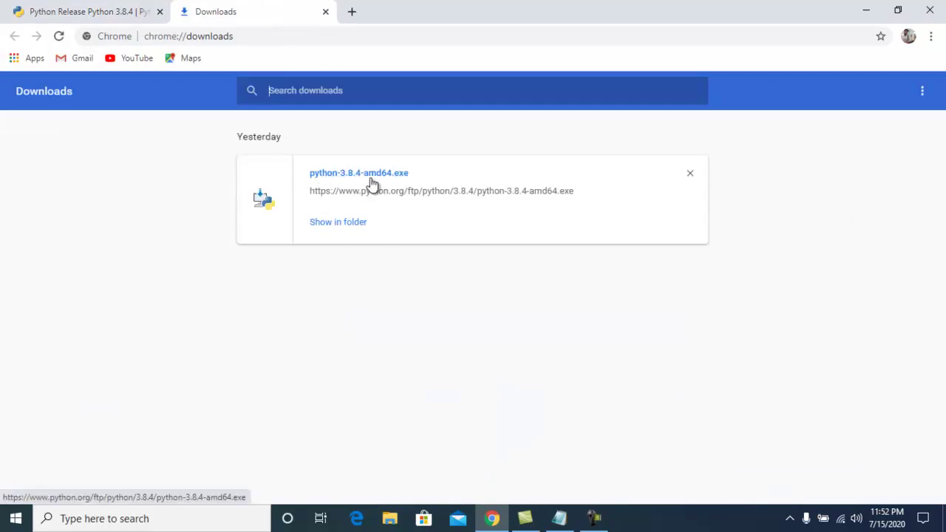
{"action": "left_click", "coordinate": [340, 222]}
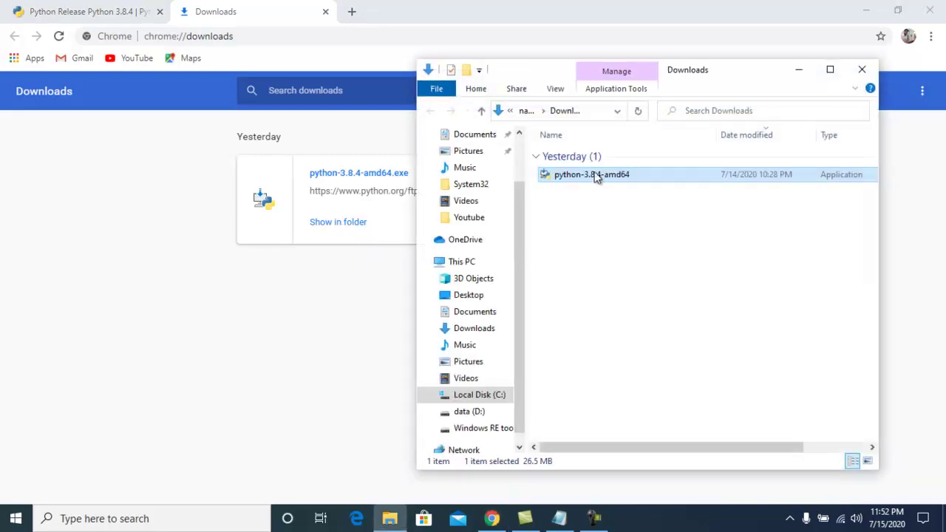
{"action": "double_click", "coordinate": [592, 175]}
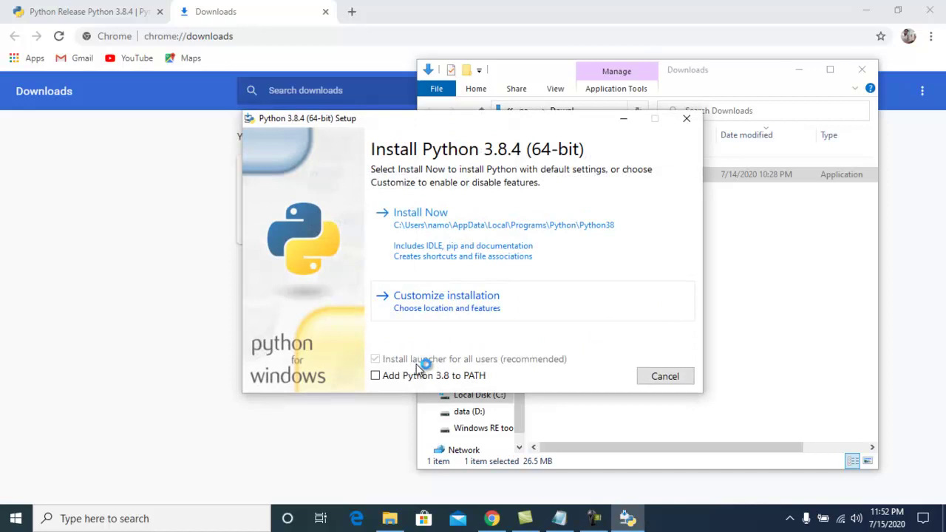
Enable 'Add Python 3.8 to PATH' and choose a customized install with all optional features
{"action": "left_click", "coordinate": [376, 376]}
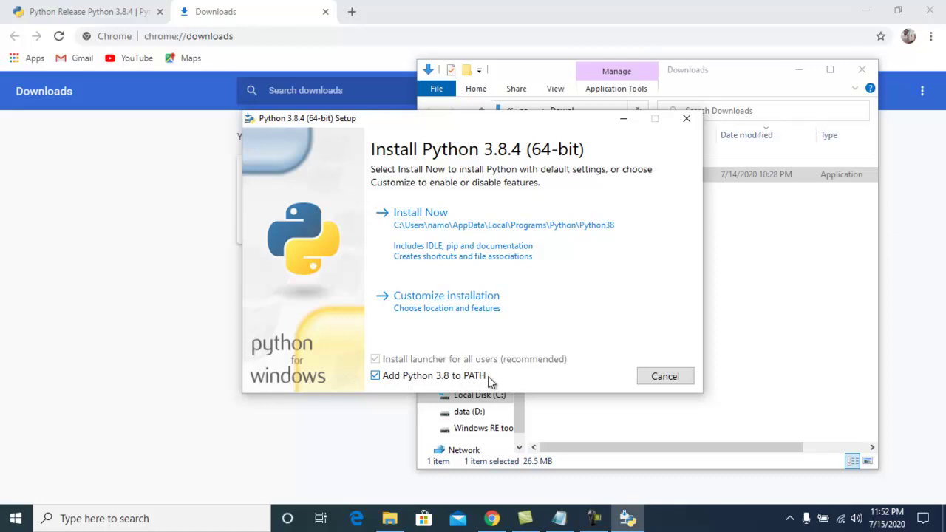
{"action": "left_click", "coordinate": [454, 306]}
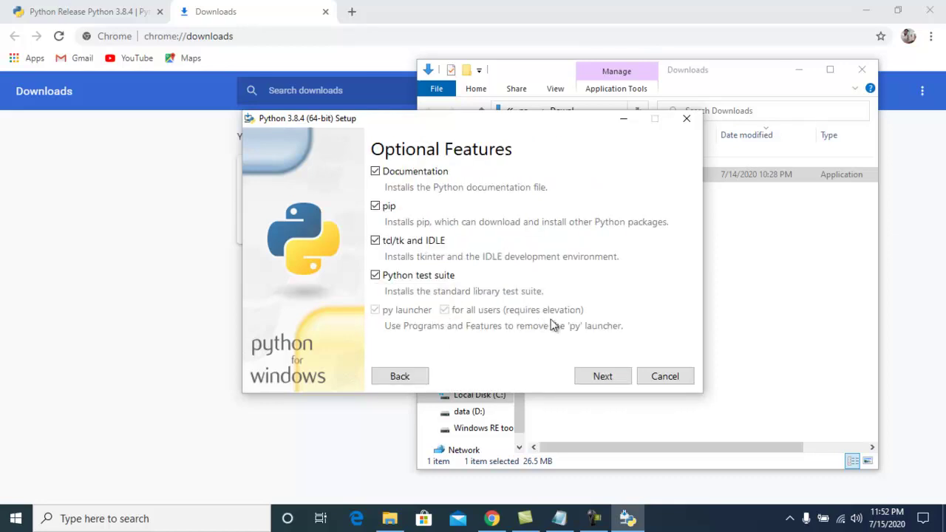
{"action": "left_click", "coordinate": [603, 378]}
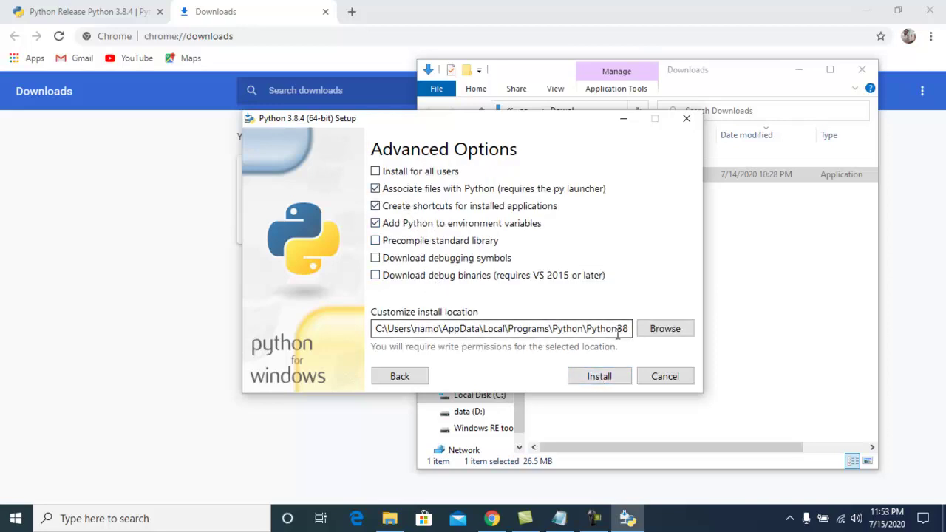
{"action": "left_click_drag", "start_coordinate": [376, 329], "coordinate": [633, 324]}
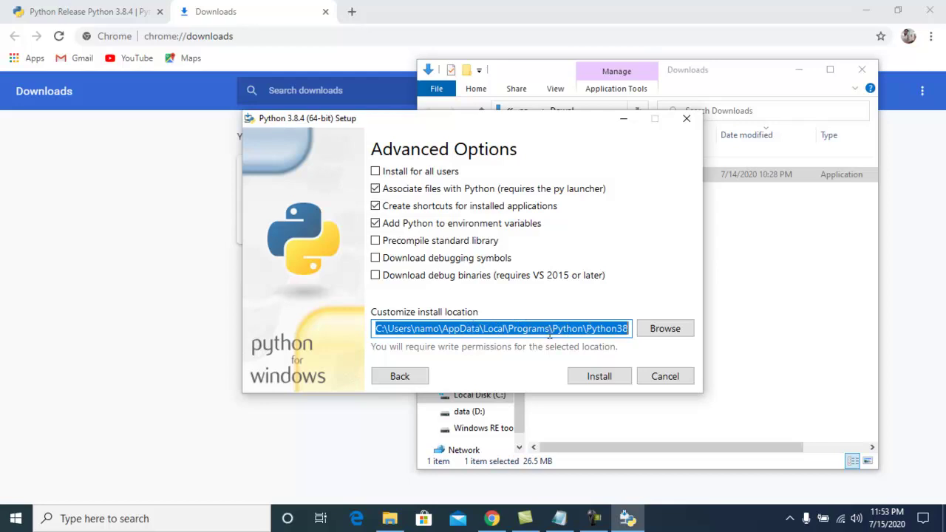
Browse to the data (D:) drive and create a python3.8 folder for the install
{"action": "left_click", "coordinate": [666, 329]}
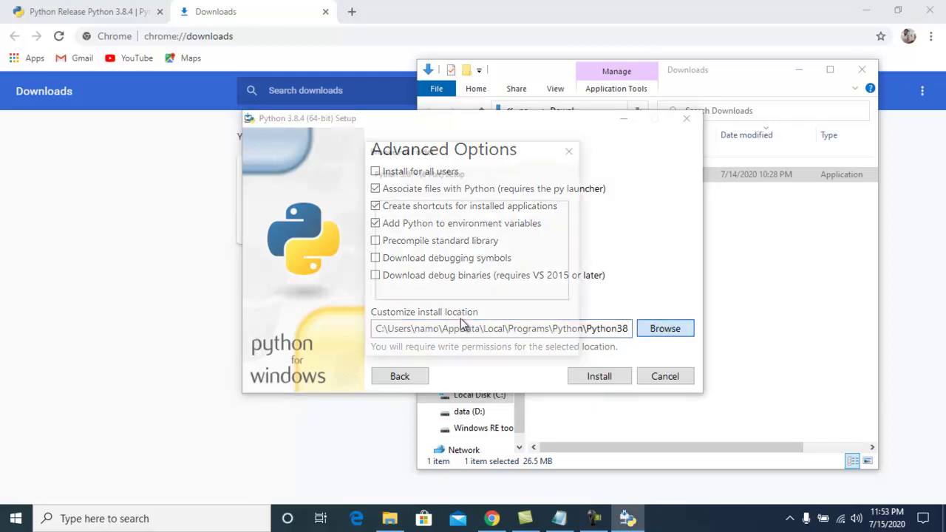
{"action": "left_click", "coordinate": [378, 249]}
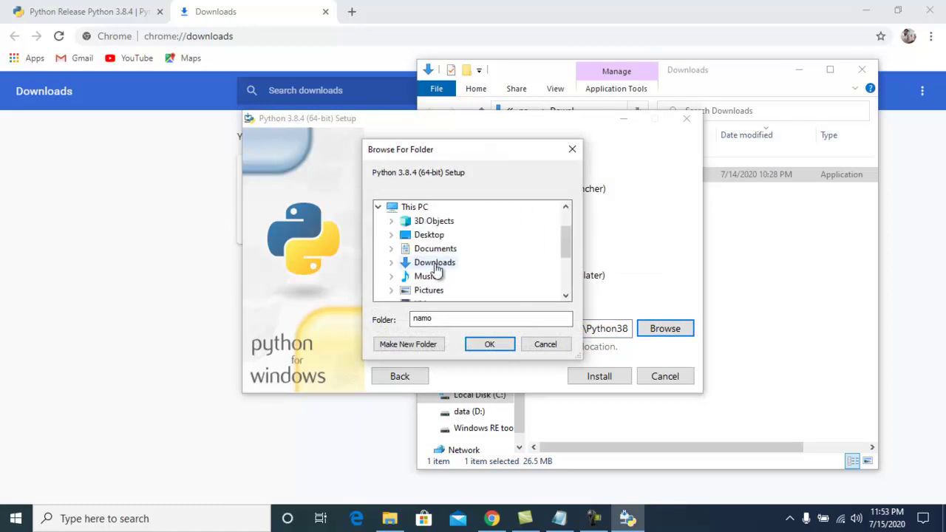
{"action": "scroll", "coordinate": [444, 287], "scroll_direction": "down", "scroll_amount": 2}
{"action": "left_click", "coordinate": [438, 249]}
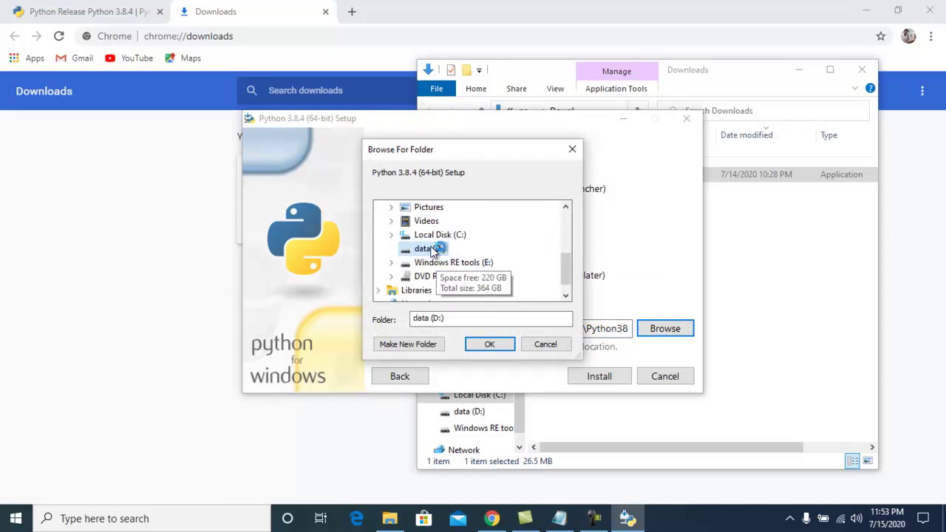
{"action": "left_click", "coordinate": [422, 346]}
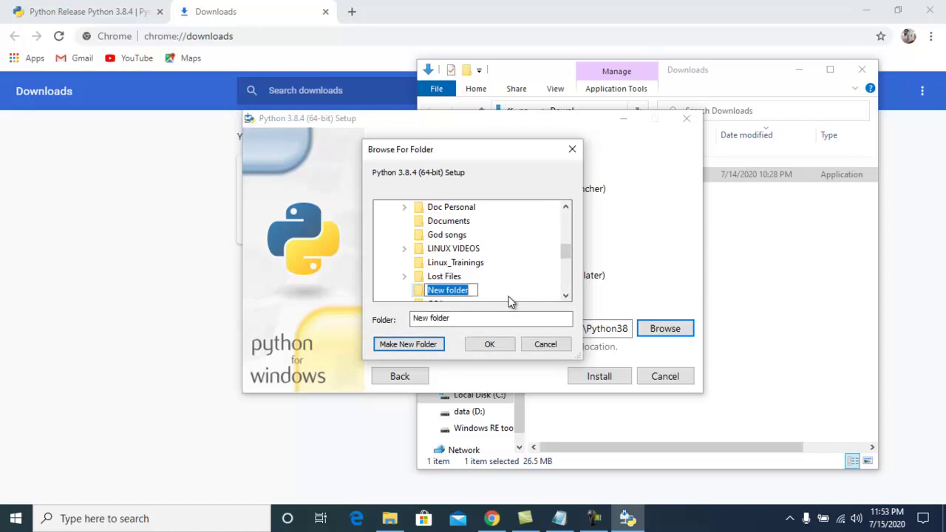
{"action": "type", "text": "f"}
{"action": "type", "text": "ython"}
{"action": "type", "text": "3"}
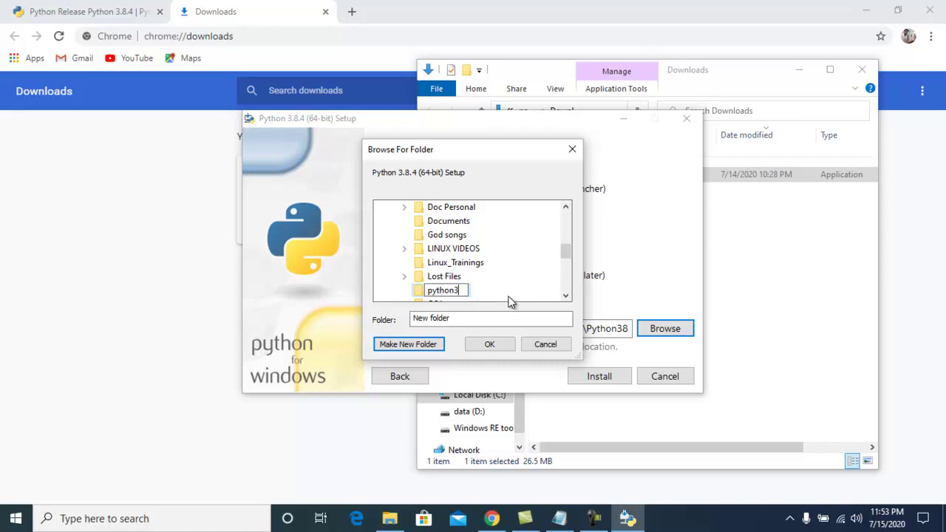
{"action": "type", "text": ".8"}
{"action": "key", "text": "BackSpace"}
{"action": "type", "text": "8.4"}
{"action": "left_click", "coordinate": [492, 343]}
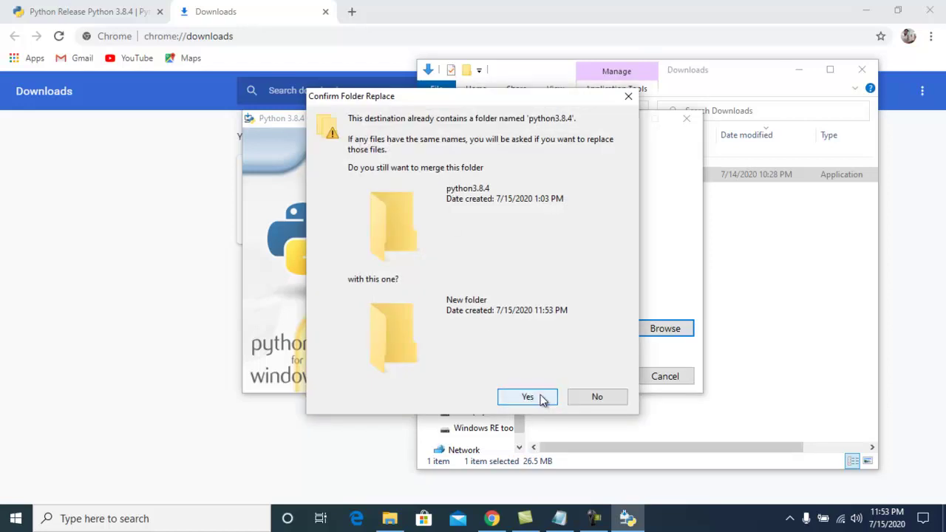
{"action": "left_click", "coordinate": [599, 398]}
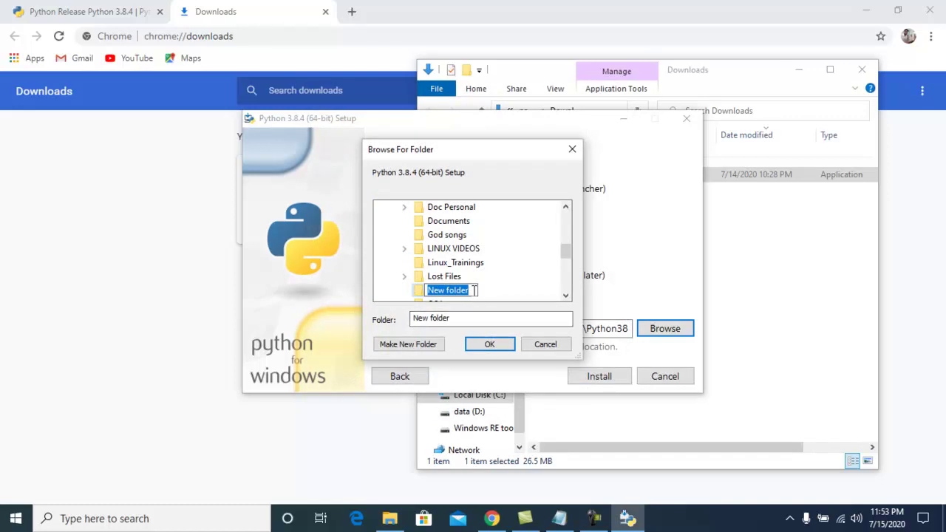
{"action": "type", "text": "p"}
{"action": "type", "text": "n3.8"}
{"action": "left_click", "coordinate": [493, 347]}
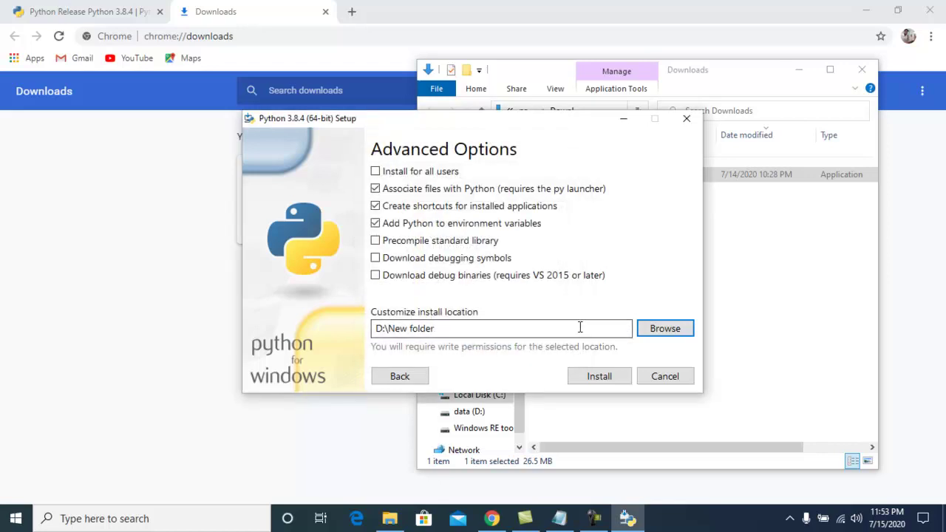
Pick the D:\python3.8 folder in the folder browser as the install location
{"action": "left_click", "coordinate": [663, 329]}
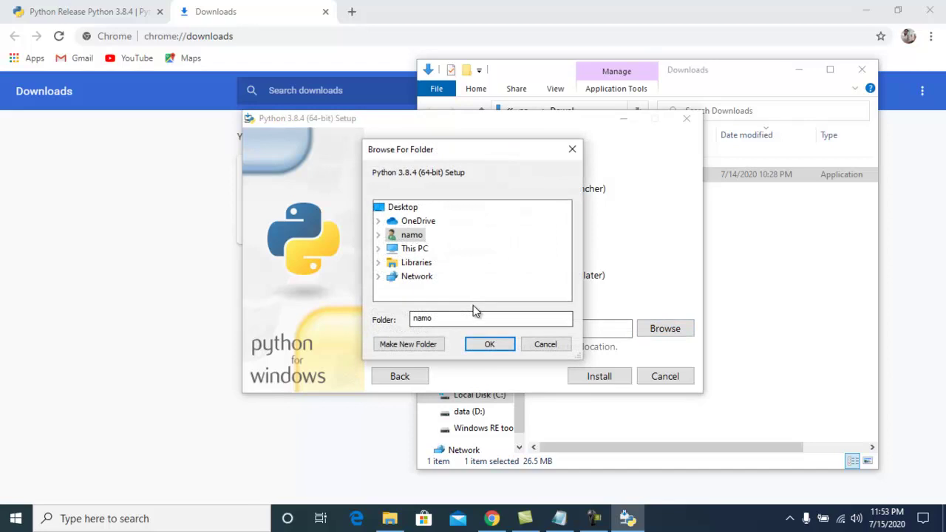
{"action": "left_click", "coordinate": [377, 248]}
{"action": "scroll", "coordinate": [443, 274], "scroll_direction": "down", "scroll_amount": 2}
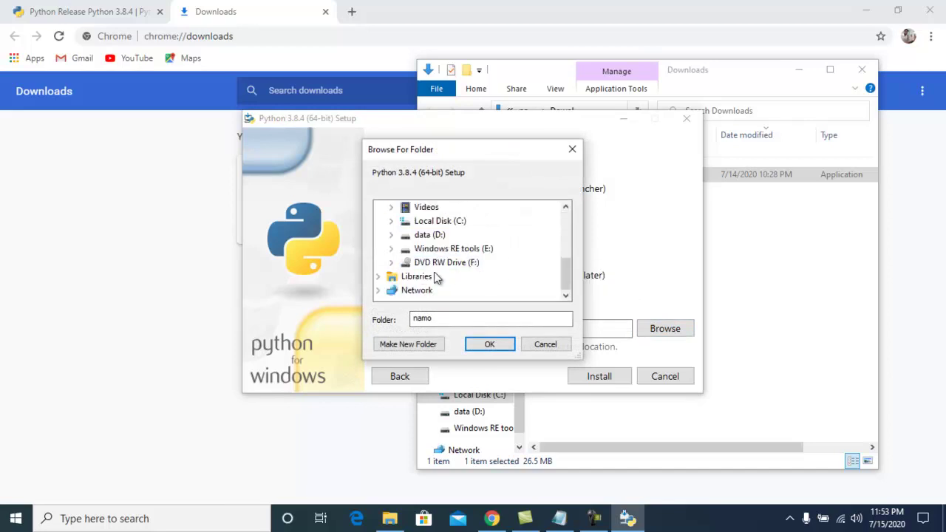
{"action": "double_click", "coordinate": [436, 240]}
{"action": "scroll", "coordinate": [469, 291], "scroll_direction": "down", "scroll_amount": 3}
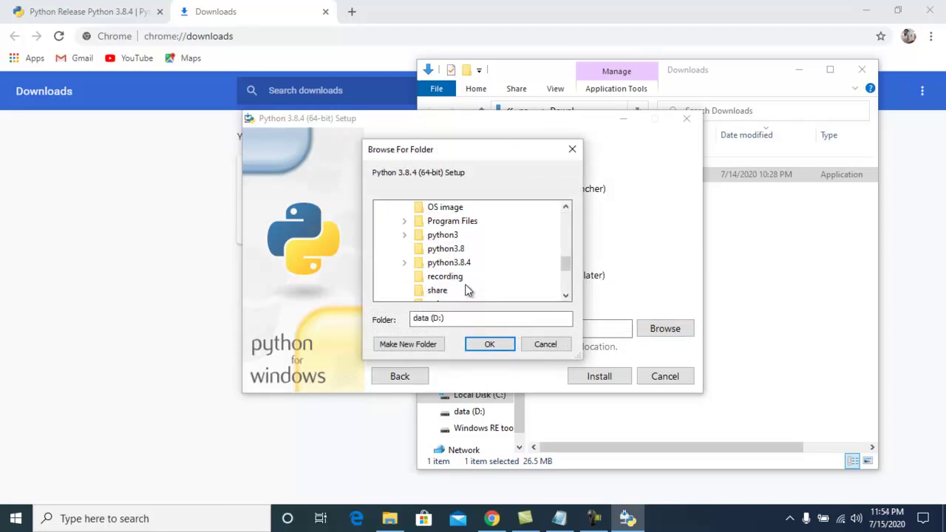
{"action": "left_click", "coordinate": [447, 249]}
{"action": "left_click", "coordinate": [489, 344]}
{"action": "left_click_drag", "start_coordinate": [433, 328], "coordinate": [383, 329]}
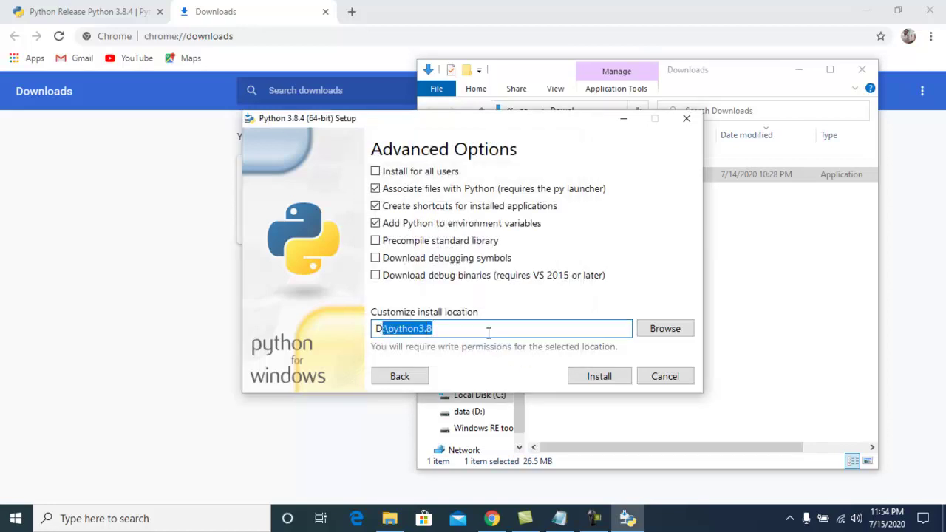
Install Python 3.8.4, close the setup after success, and close the Downloads folder window
{"action": "left_click", "coordinate": [600, 378]}
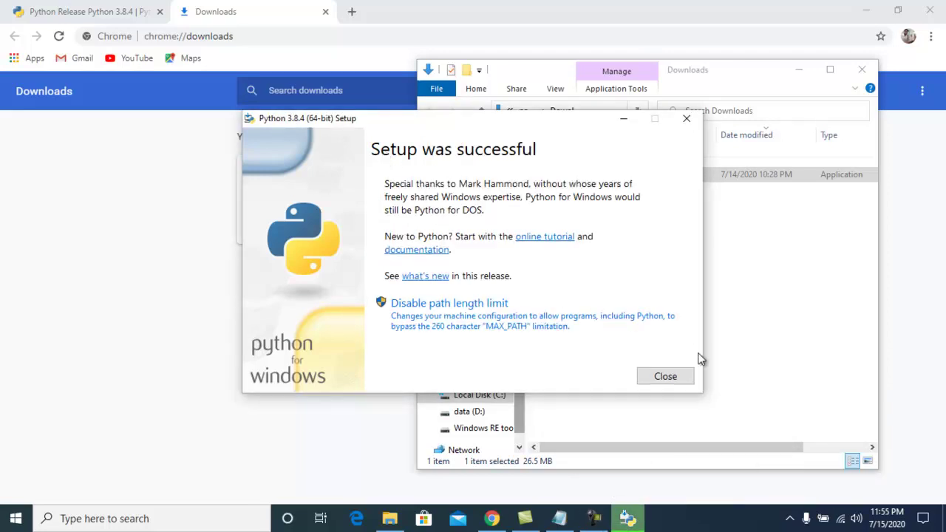
{"action": "left_click", "coordinate": [665, 376]}
{"action": "left_click", "coordinate": [863, 70]}
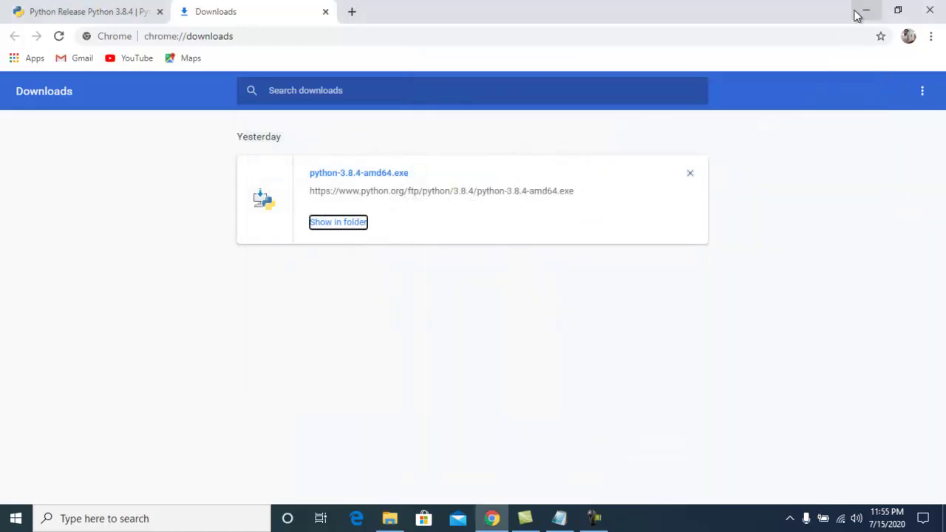
Open Command Prompt with Win+R and check that python --version reports Python 3.8.4
{"action": "left_click", "coordinate": [867, 10]}
{"action": "key", "text": "super+r"}
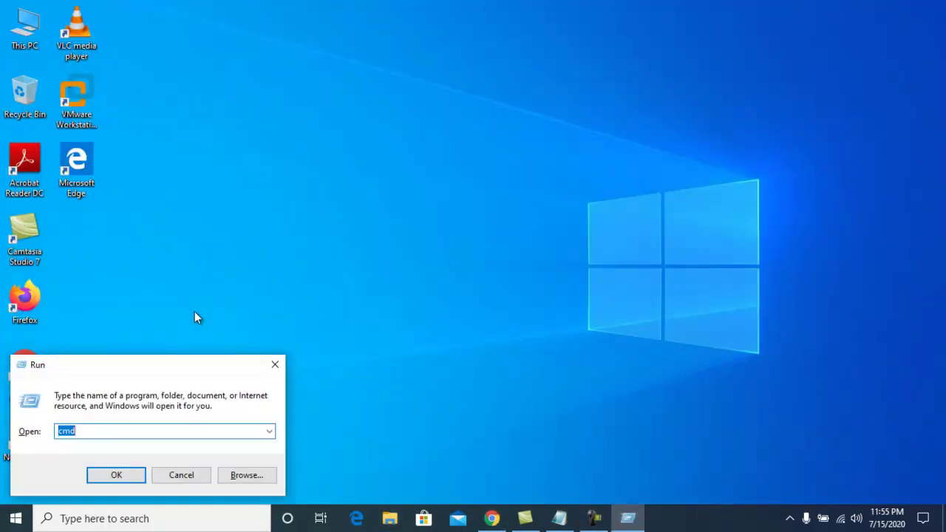
{"action": "type", "text": "cmd"}
{"action": "key", "text": "Return"}
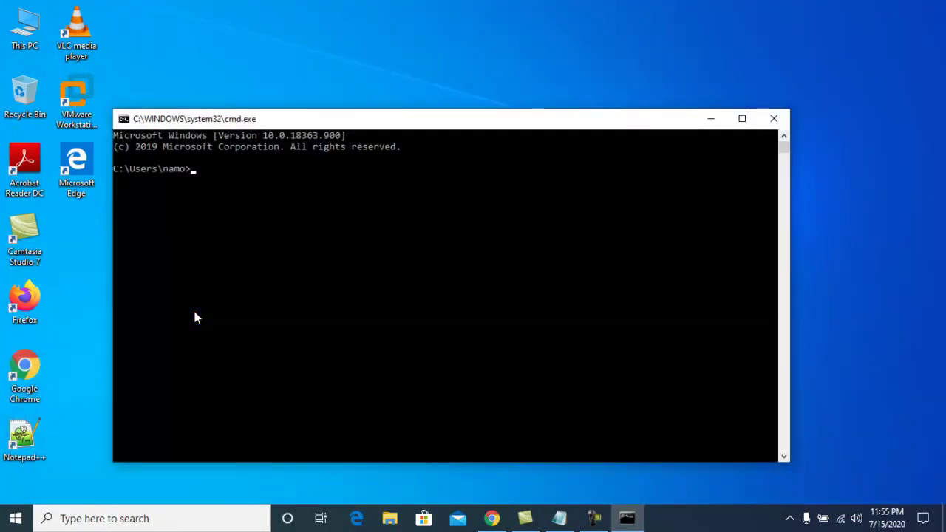
{"action": "type", "text": "python --version"}
{"action": "key", "text": "Return"}
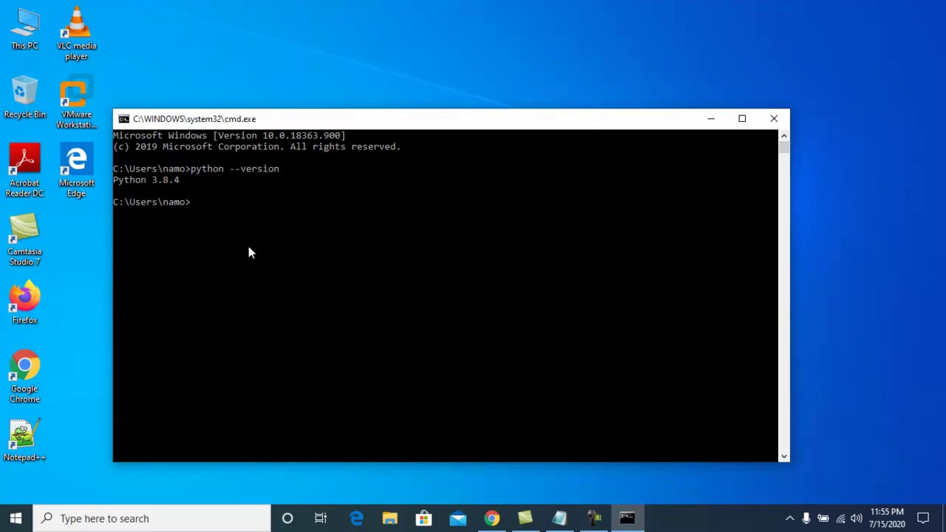
In the Python interpreter, set var='hello friends', print(var), then exit()
{"action": "type", "text": "python"}
{"action": "key", "text": "Return"}
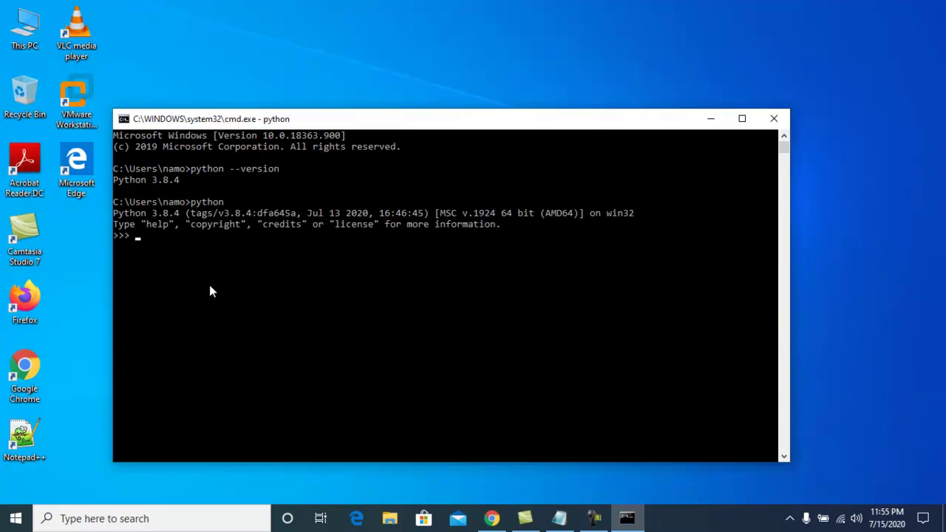
{"action": "type", "text": "var='hello friends'"}
{"action": "key", "text": "Return"}
{"action": "type", "text": "print"}
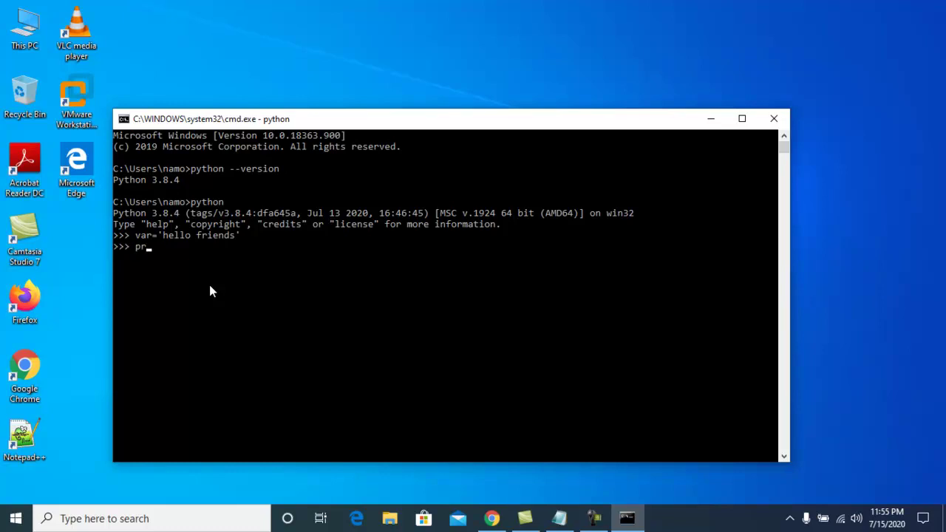
{"action": "type", "text": "(var)"}
{"action": "key", "text": "Return"}
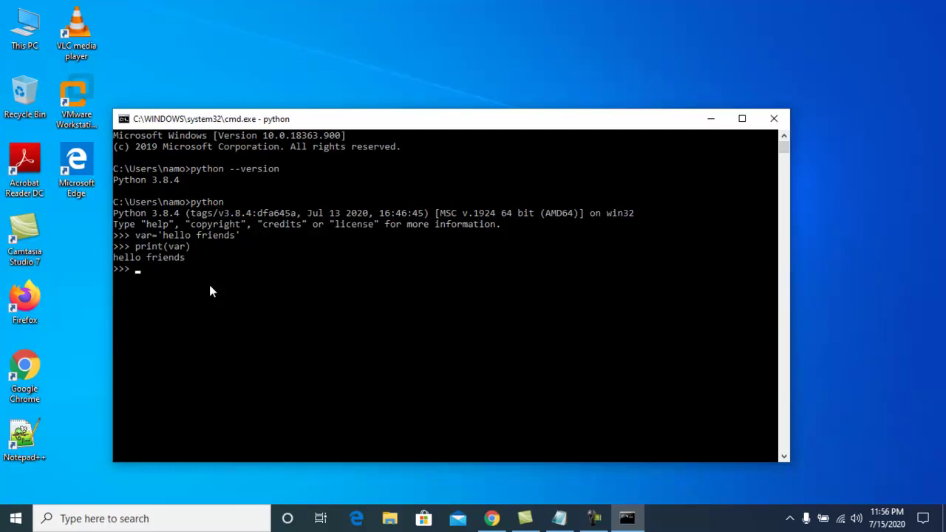
{"action": "type", "text": "exit()"}
{"action": "key", "text": "Return"}
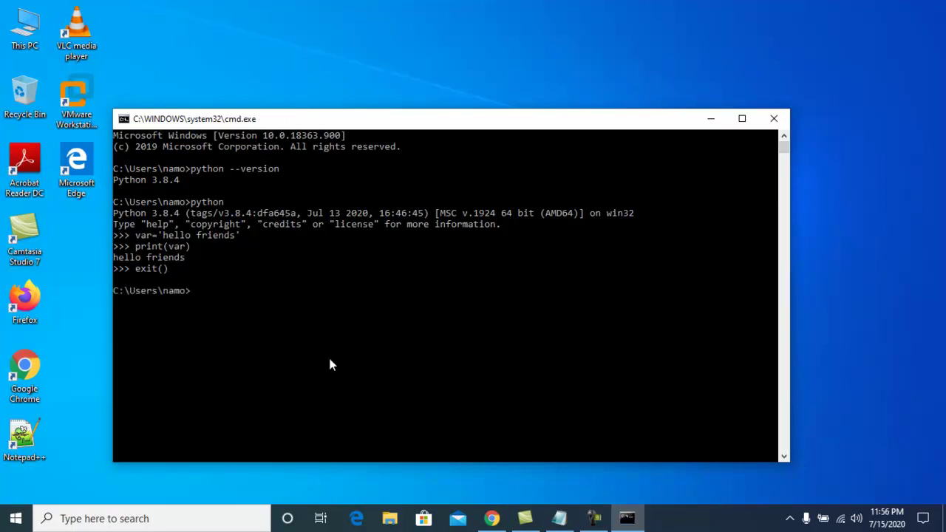
Highlight 'ipython' in the Notepad notes, then go back to Command Prompt
{"action": "left_click", "coordinate": [560, 518]}
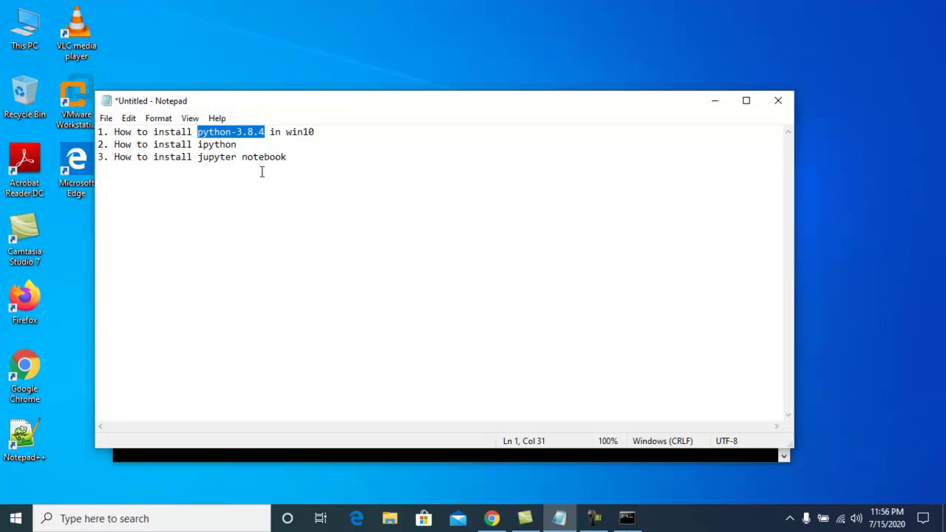
{"action": "double_click", "coordinate": [225, 145]}
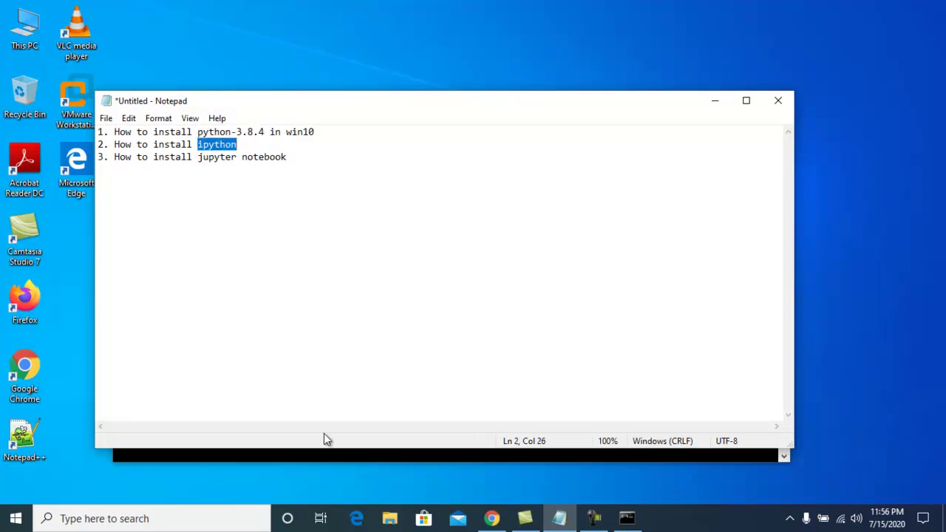
{"action": "left_click", "coordinate": [340, 459]}
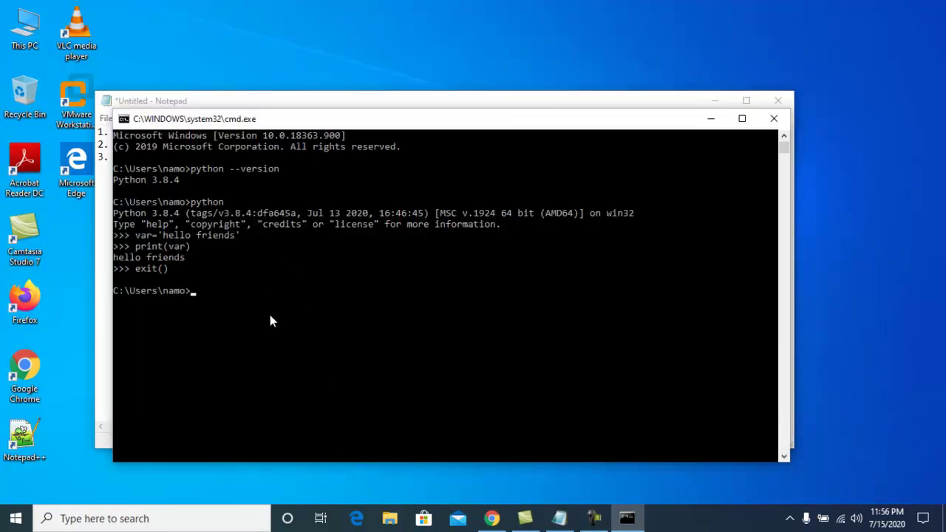
Run 'python -m pip install ipython' in Command Prompt
{"action": "type", "text": "python -m"}
{"action": "type", "text": "pip install ipython"}
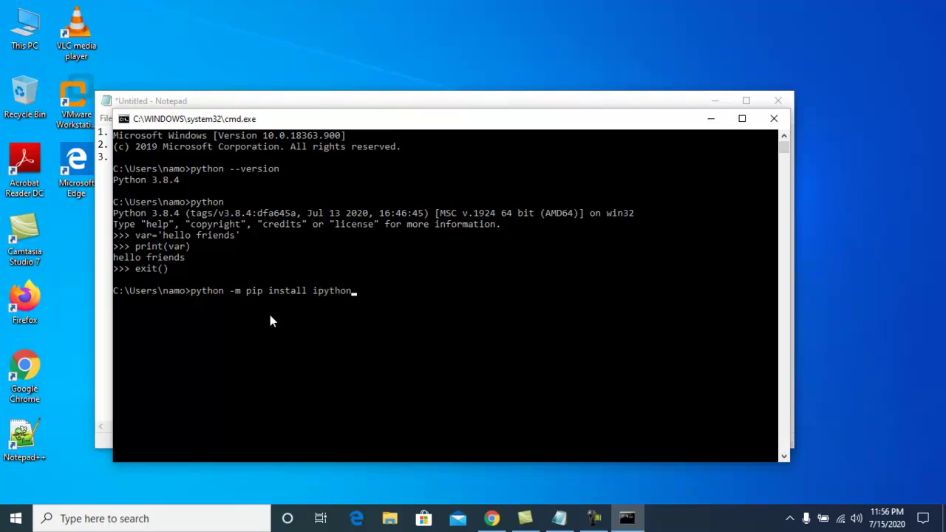
{"action": "key", "text": "Return"}
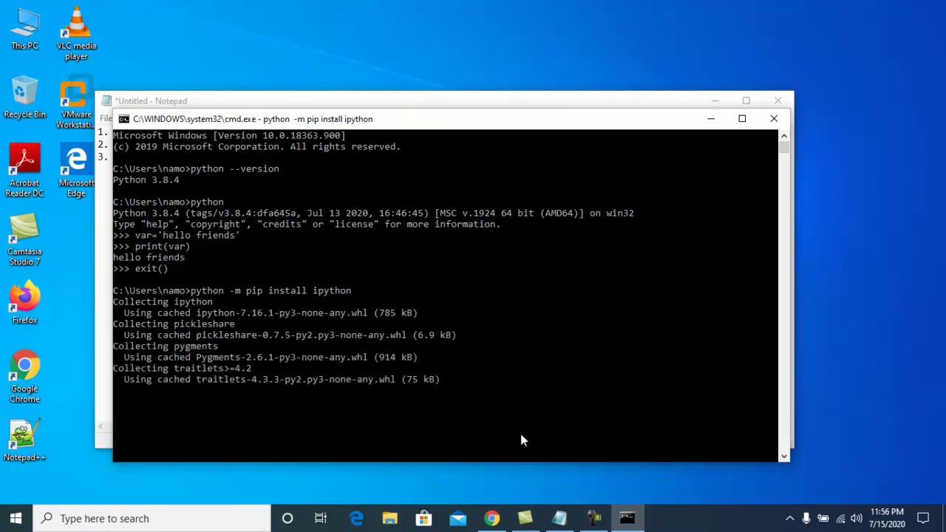
{"action": "left_click", "coordinate": [594, 519]}
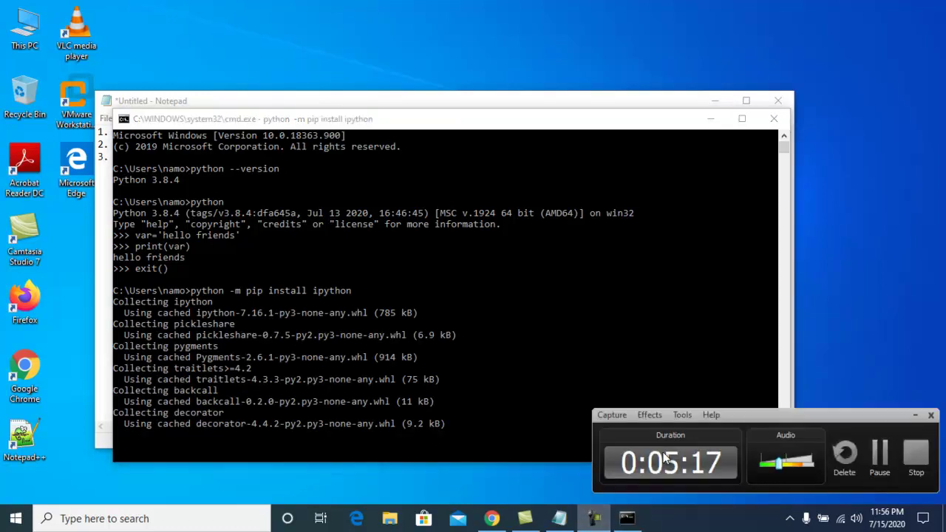
{"action": "left_click", "coordinate": [881, 458]}
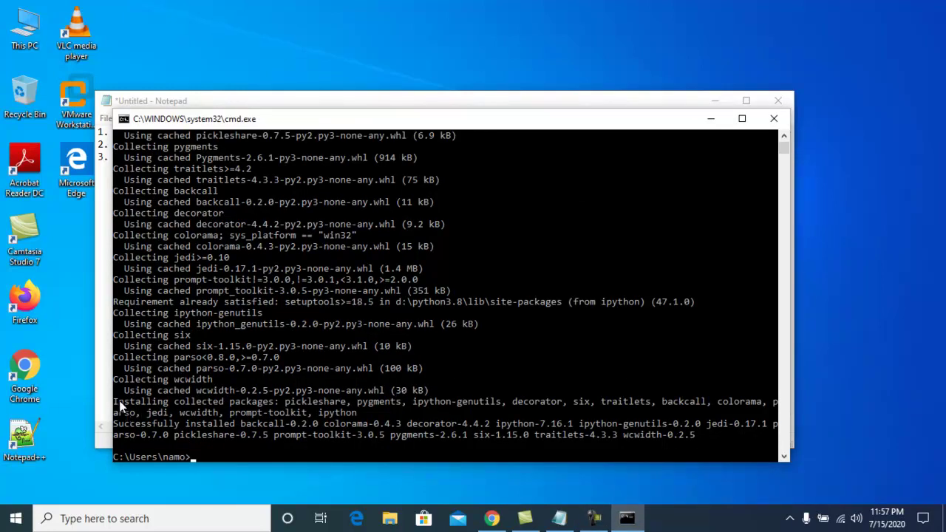
Copy the 'Successfully installed' summary and highlight ipython-7.16.1 in it
{"action": "left_click_drag", "start_coordinate": [123, 427], "coordinate": [380, 436]}
{"action": "right_click", "coordinate": [446, 437]}
{"action": "double_click", "coordinate": [627, 424]}
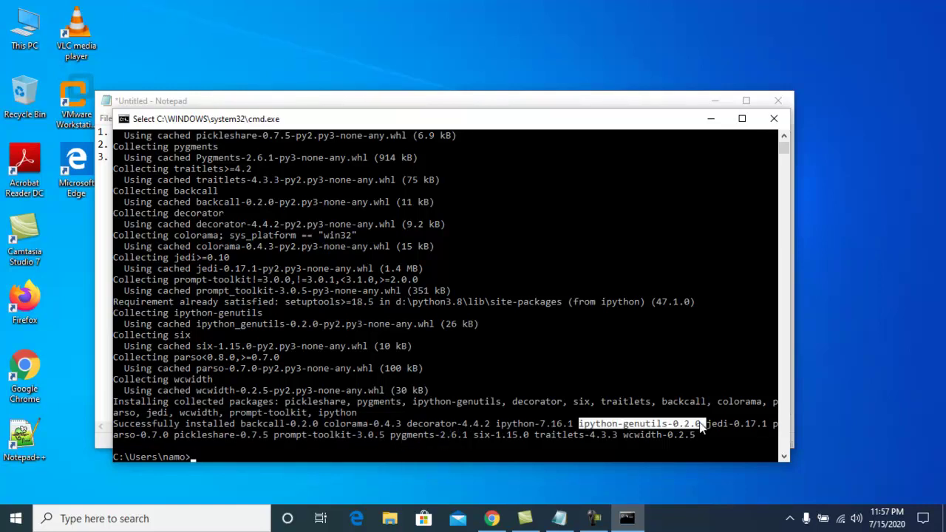
{"action": "double_click", "coordinate": [514, 424]}
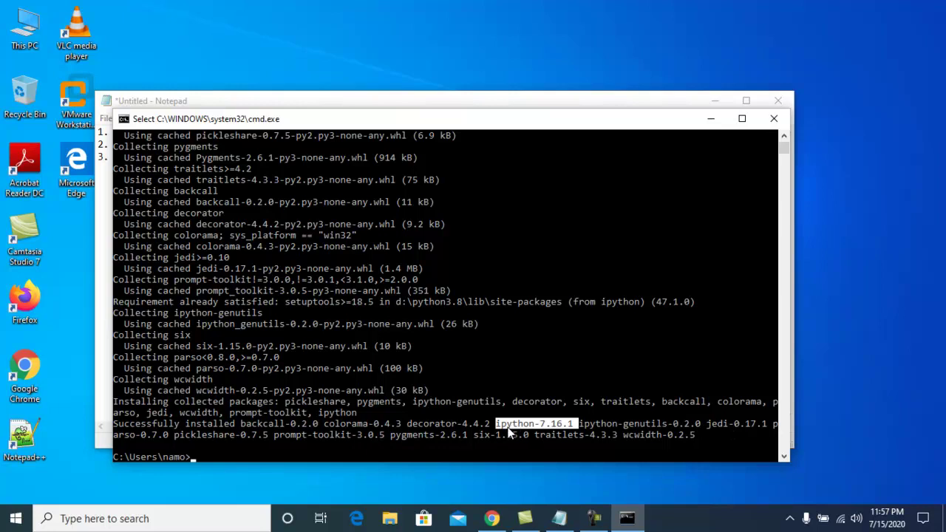
{"action": "scroll", "coordinate": [325, 355], "scroll_direction": "up", "scroll_amount": 4}
{"action": "scroll", "coordinate": [333, 355], "scroll_direction": "down", "scroll_amount": 7}
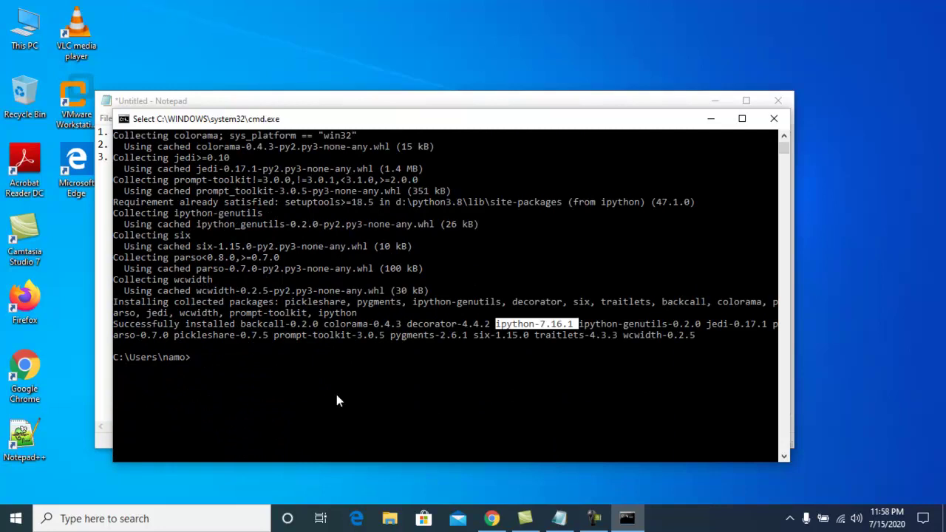
Start IPython in Command Prompt and open a second Command Prompt via Run with cmd
{"action": "type", "text": "ipython"}
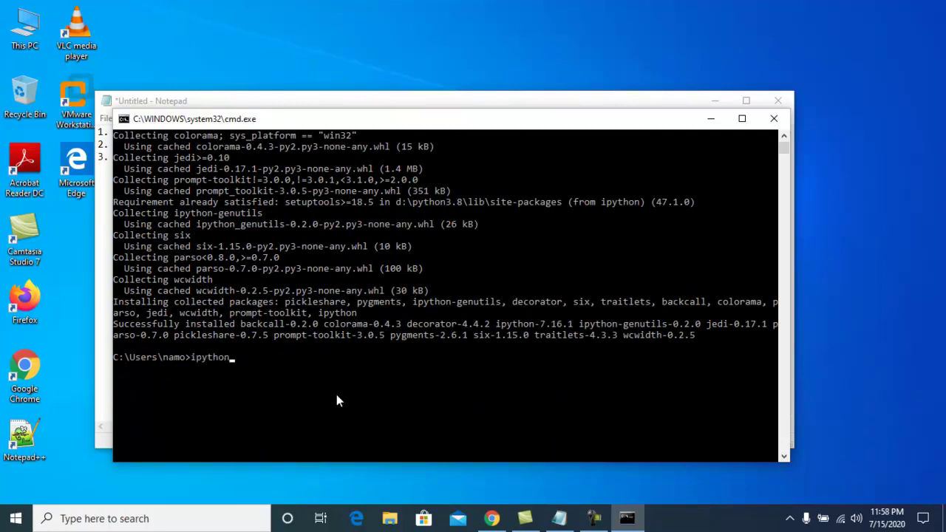
{"action": "key", "text": "Return"}
{"action": "key", "text": "super"}
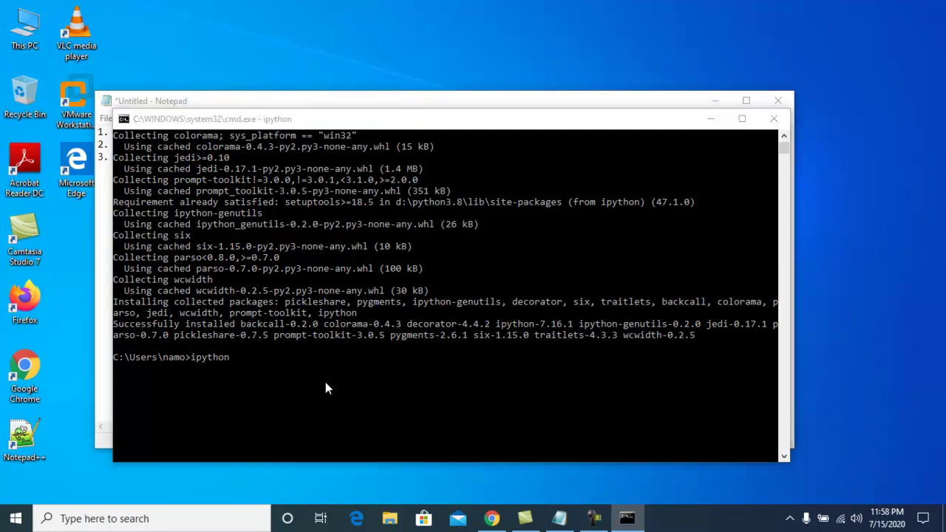
{"action": "key", "text": "super+r"}
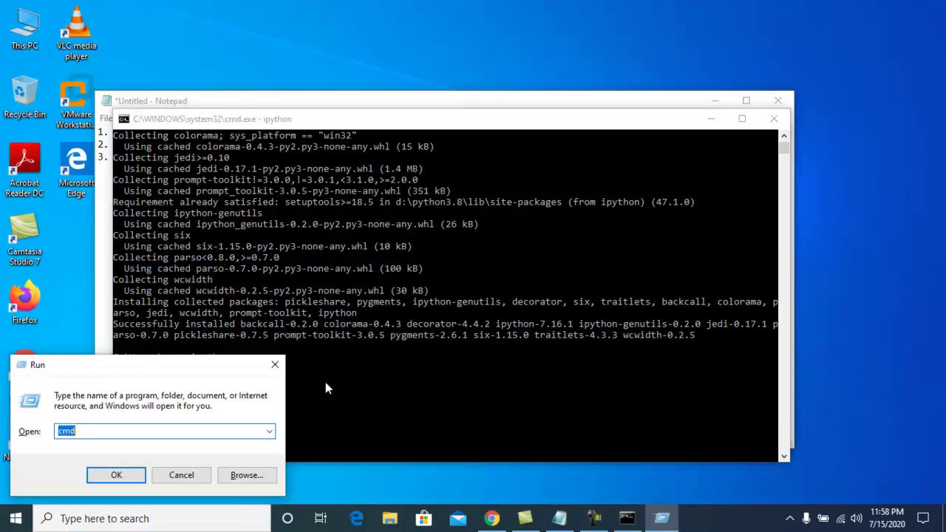
{"action": "key", "text": "Return"}
Launch the plain Python 3.8.4 interpreter in the second console
{"action": "left_click_drag", "start_coordinate": [308, 35], "coordinate": [608, 48]}
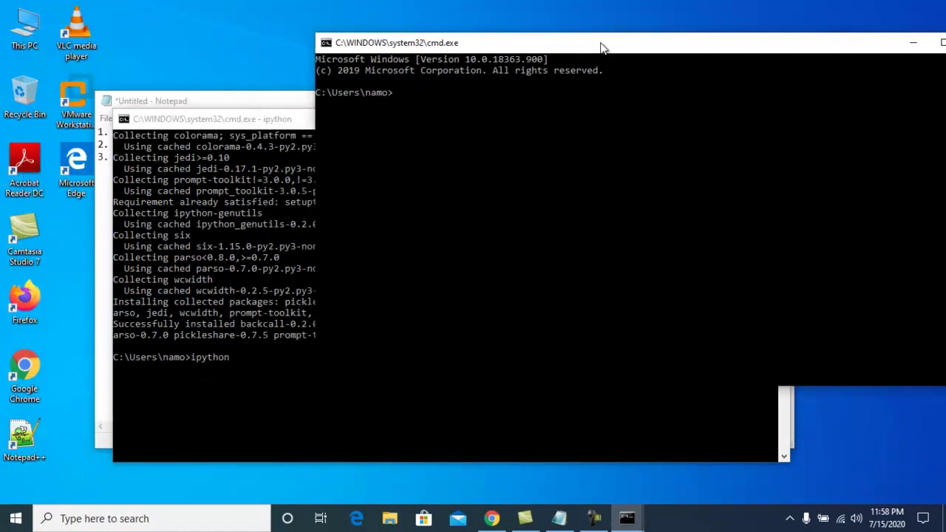
{"action": "left_click", "coordinate": [513, 172]}
{"action": "key", "text": "Escape"}
{"action": "type", "text": "python"}
{"action": "key", "text": "Return"}
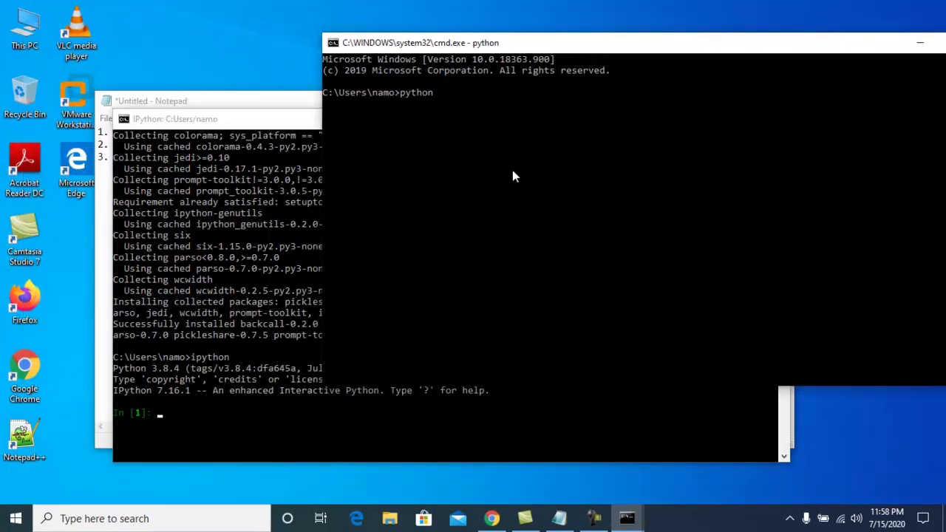
Arrange the IPython and plain Python consoles side by side
{"action": "left_click_drag", "start_coordinate": [225, 122], "coordinate": [172, 84]}
{"action": "left_click", "coordinate": [911, 250]}
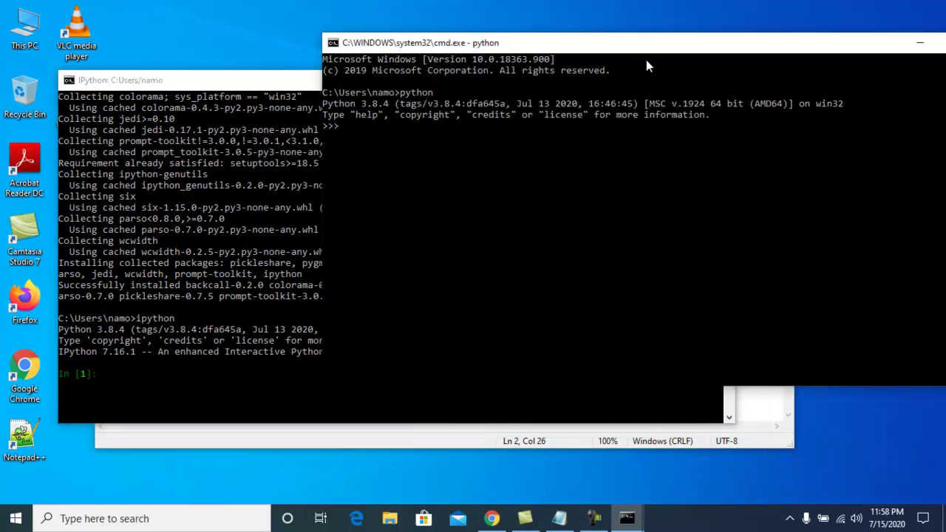
{"action": "left_click_drag", "start_coordinate": [645, 51], "coordinate": [765, 96]}
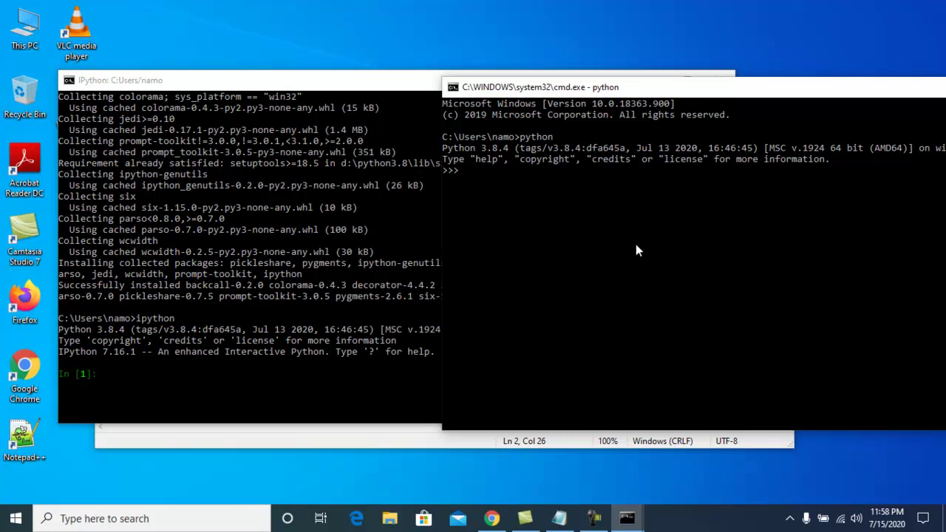
{"action": "left_click", "coordinate": [169, 391]}
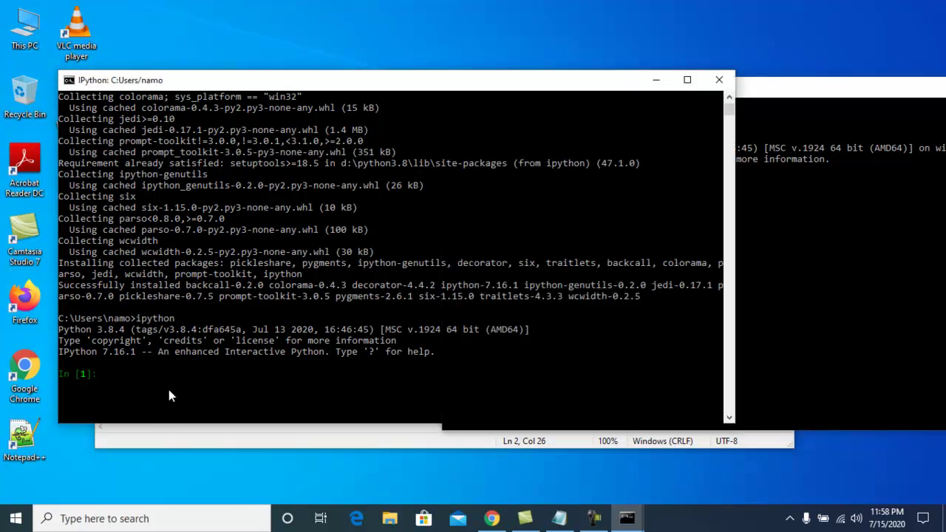
Run print? in IPython and mark the displayed print docstring
{"action": "left_click", "coordinate": [370, 353]}
{"action": "left_click", "coordinate": [189, 384]}
{"action": "key", "text": "Escape"}
{"action": "type", "text": "print?"}
{"action": "key", "text": "Return"}
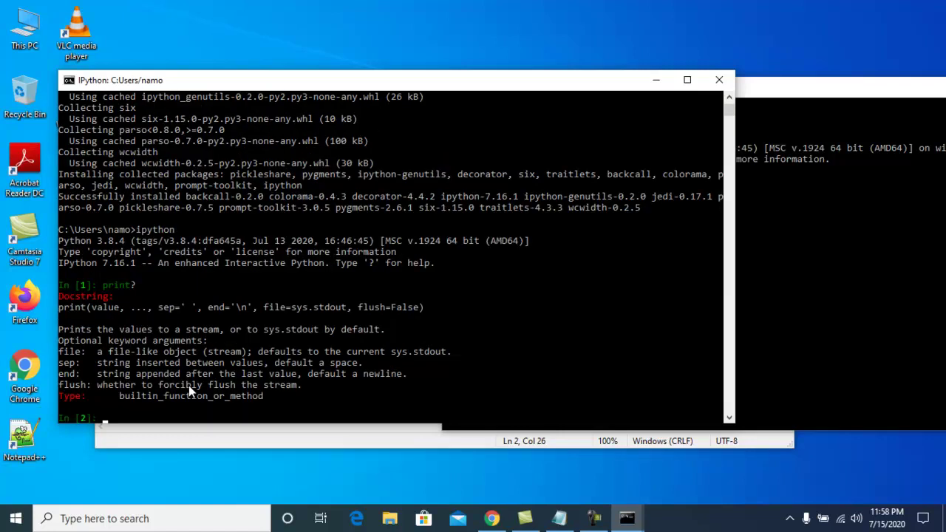
{"action": "left_click_drag", "start_coordinate": [64, 307], "coordinate": [245, 386]}
Run print? in plain Python, note its SyntaxError, and copy the IPython docstring
{"action": "left_click", "coordinate": [807, 286]}
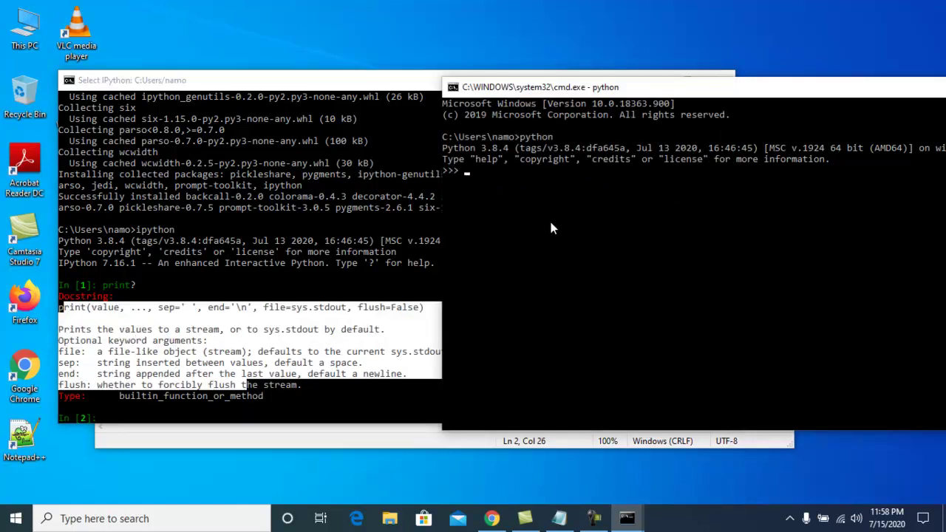
{"action": "type", "text": "print?"}
{"action": "key", "text": "Return"}
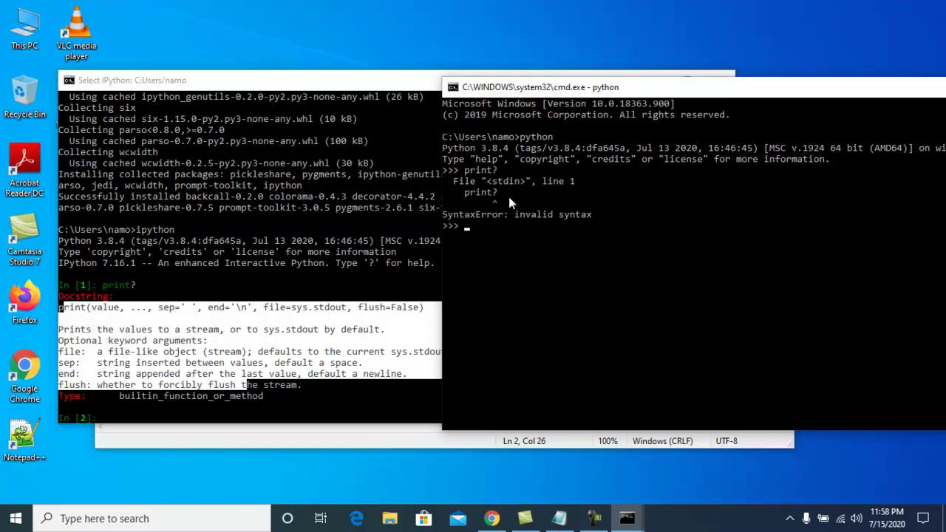
{"action": "left_click_drag", "start_coordinate": [608, 215], "coordinate": [518, 206]}
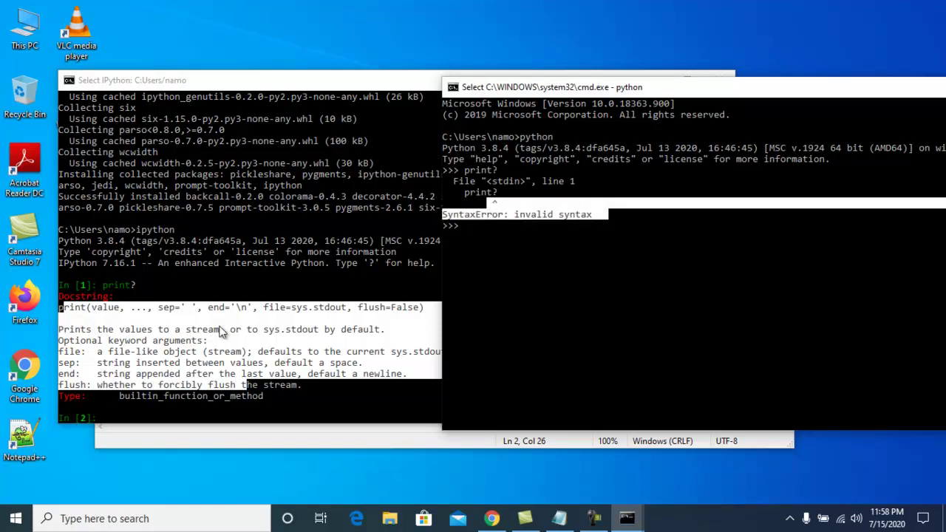
{"action": "left_click", "coordinate": [222, 333]}
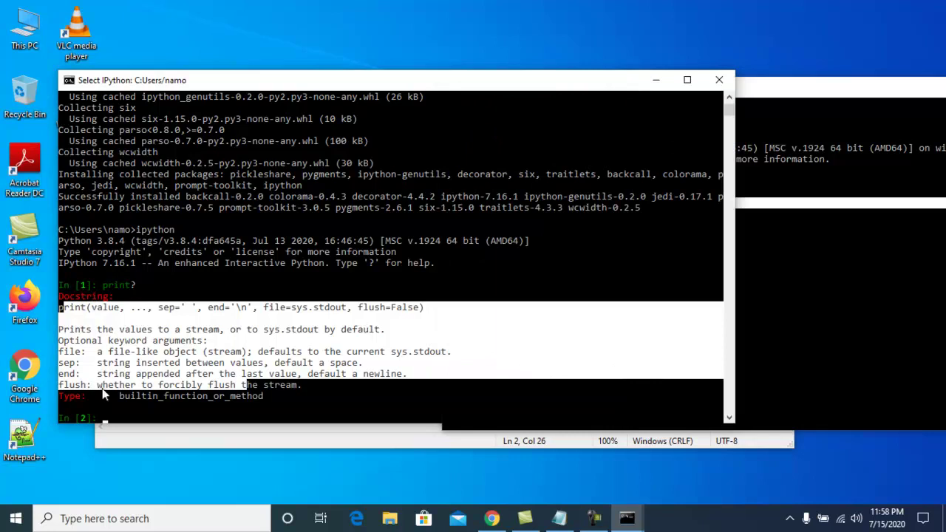
{"action": "right_click", "coordinate": [454, 389]}
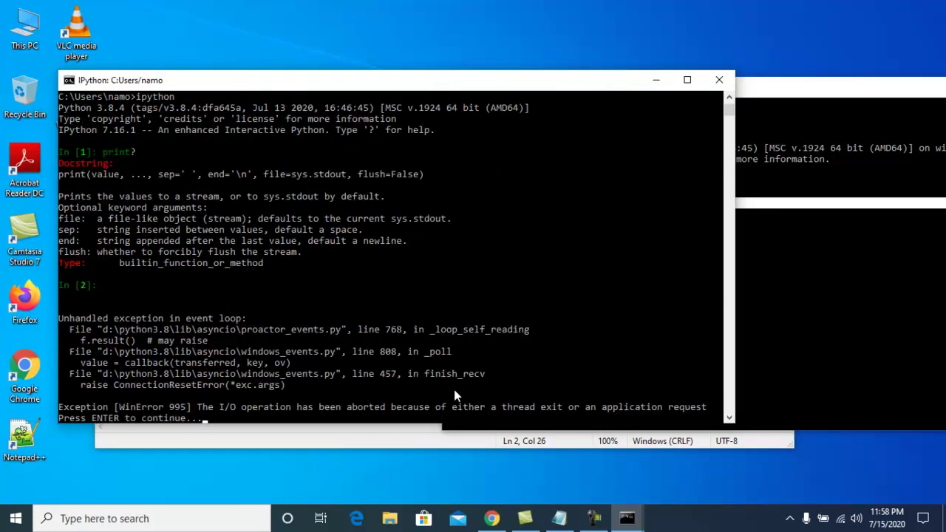
Continue past the exception and assign 'hello friends' to var after a failed first attempt
{"action": "key", "text": "Return"}
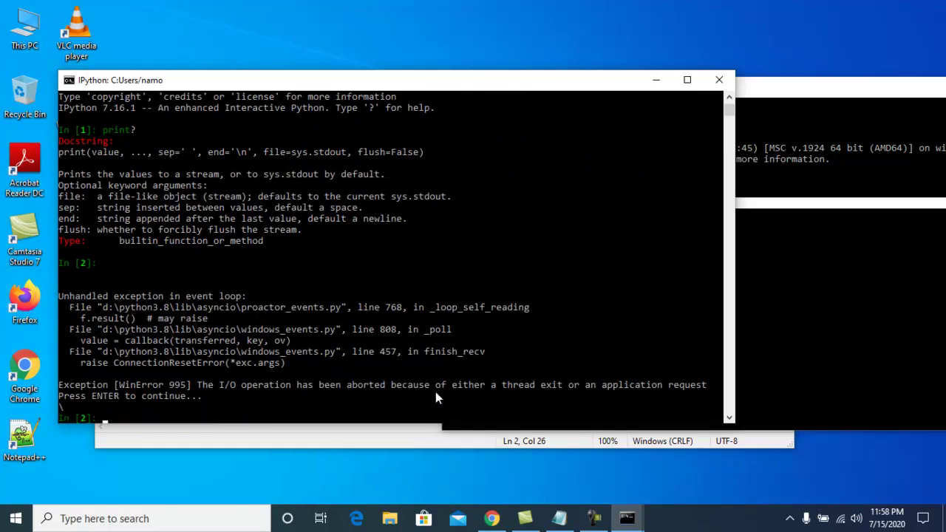
{"action": "type", "text": "var='He"}
{"action": "type", "text": "lo' friends"}
{"action": "key", "text": "Return"}
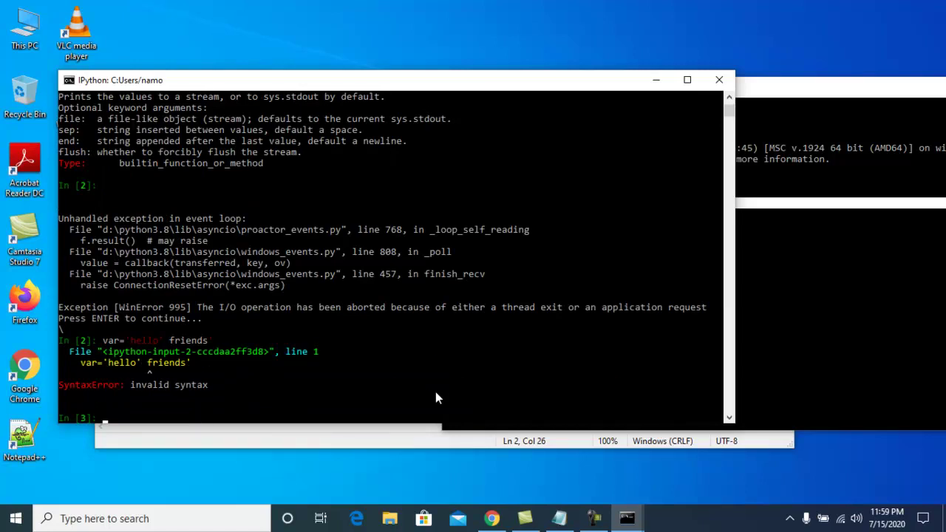
{"action": "type", "text": "var = 'hello friends'"}
{"action": "key", "text": "Return"}
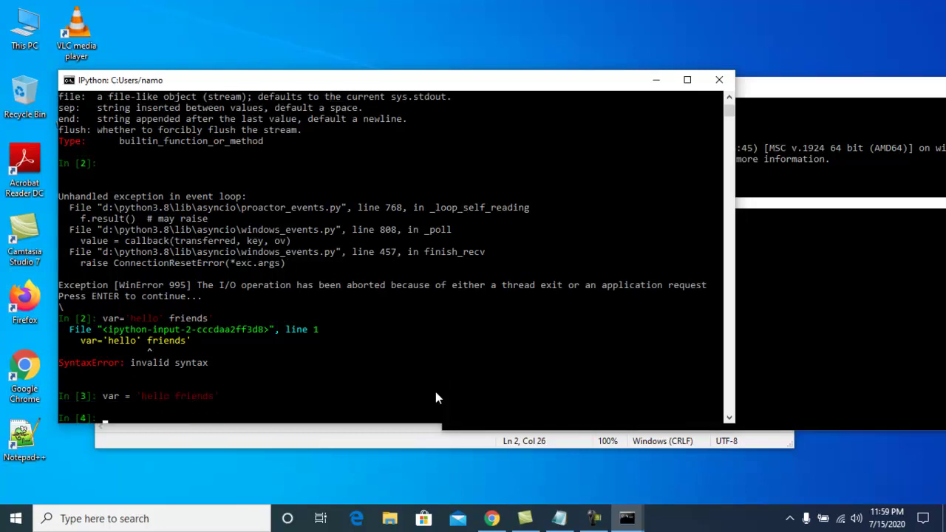
Print var to show hello friends, then quit IPython with exit()
{"action": "type", "text": "print(var)"}
{"action": "key", "text": "Return"}
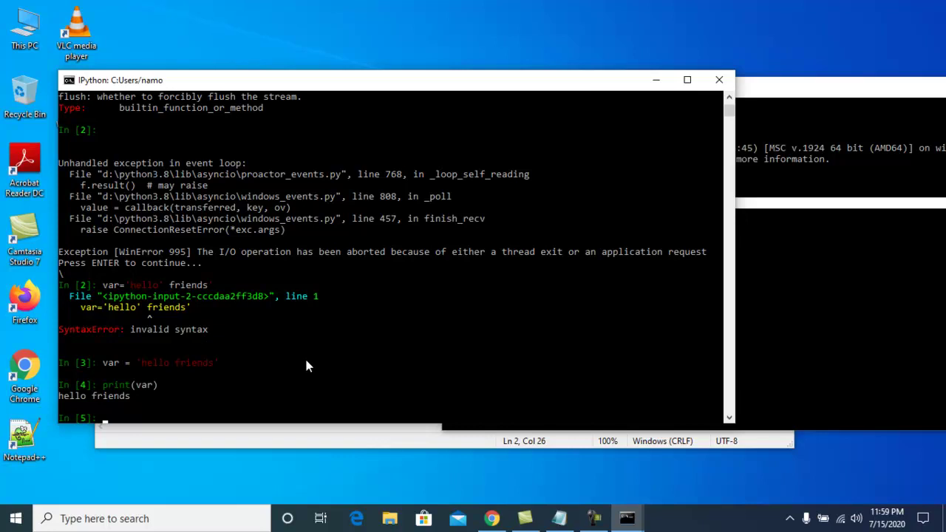
{"action": "type", "text": "exit()"}
{"action": "key", "text": "Return"}
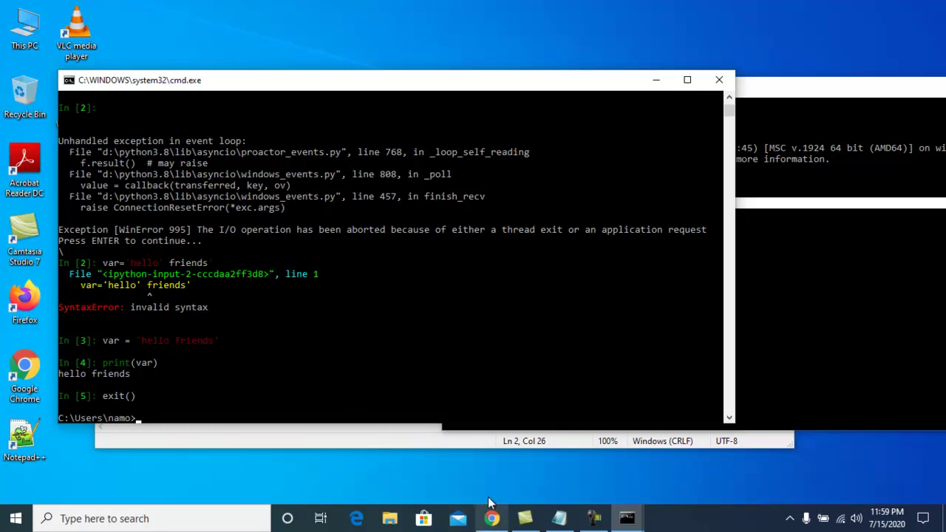
Check the Notepad topic list, then begin typing python at the Command Prompt
{"action": "left_click", "coordinate": [352, 438]}
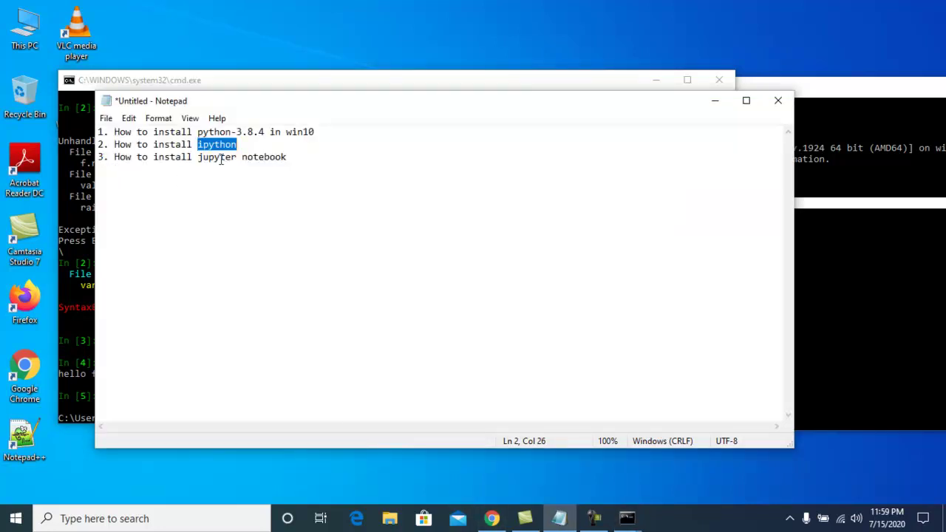
{"action": "left_click", "coordinate": [77, 392]}
{"action": "left_click", "coordinate": [188, 409]}
{"action": "key", "text": "Escape"}
{"action": "type", "text": "python"}
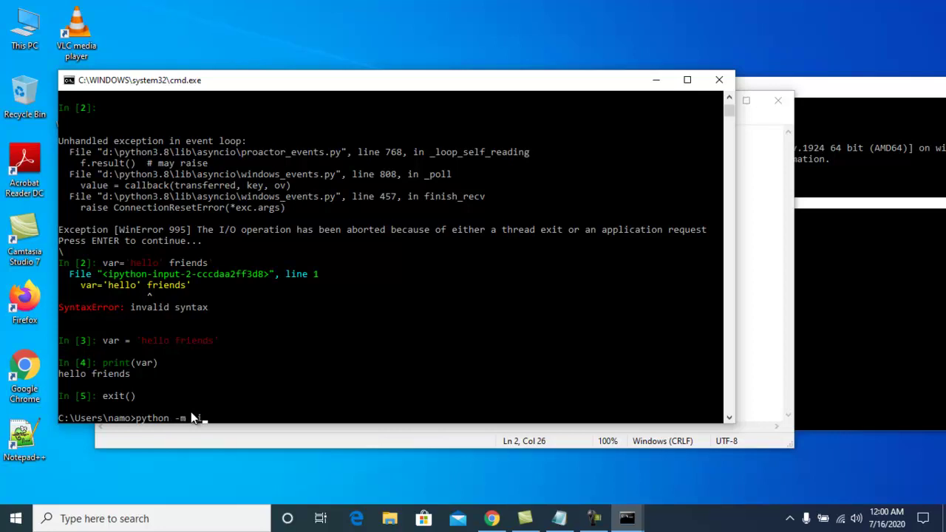
Run python -m pip install jupyter notebook, fixing the misspelled 'jupter' and rerunning
{"action": "type", "text": "-m pip install jupter notebook"}
{"action": "key", "text": "Return"}
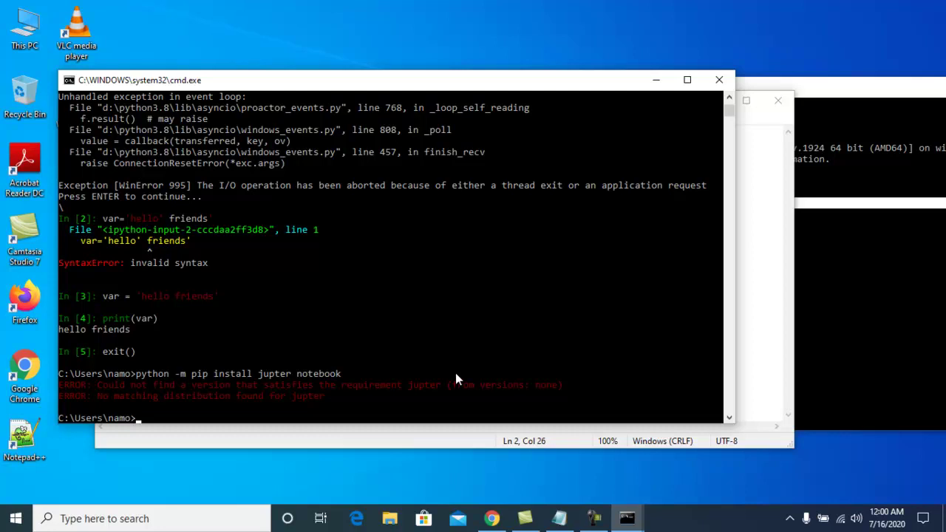
{"action": "key", "text": "Up"}
{"action": "key", "text": "BackSpace"}
{"action": "key", "text": "BackSpace"}
{"action": "key", "text": "BackSpace"}
{"action": "key", "text": "BackSpace"}
{"action": "key", "text": "BackSpace"}
{"action": "key", "text": "BackSpace"}
{"action": "key", "text": "BackSpace"}
{"action": "key", "text": "BackSpace"}
{"action": "key", "text": "BackSpace"}
{"action": "key", "text": "BackSpace"}
{"action": "key", "text": "BackSpace"}
{"action": "key", "text": "BackSpace"}
{"action": "key", "text": "BackSpace"}
{"action": "key", "text": "BackSpace"}
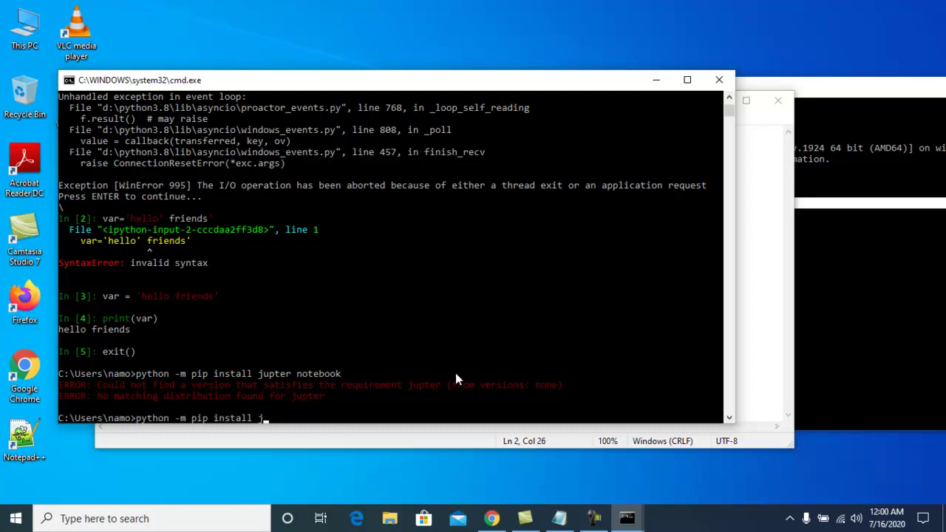
{"action": "type", "text": "upyter notebook"}
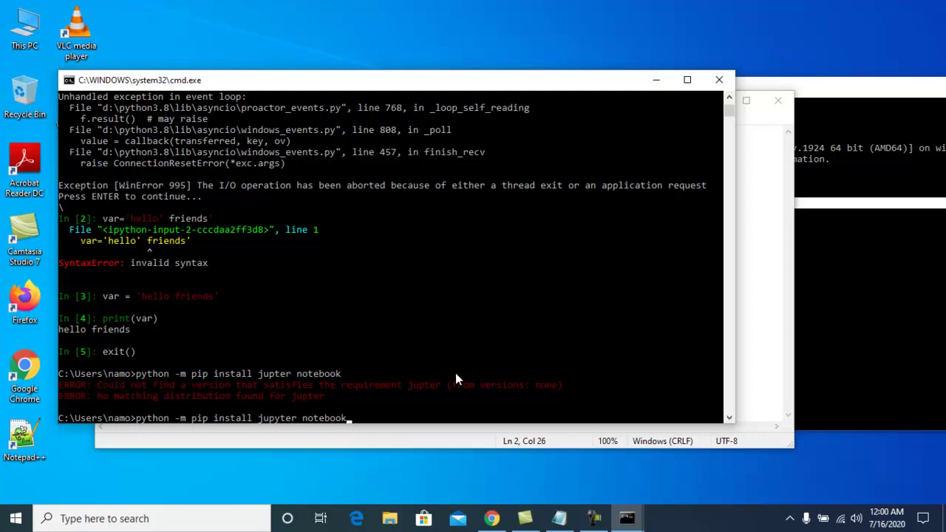
{"action": "key", "text": "Return"}
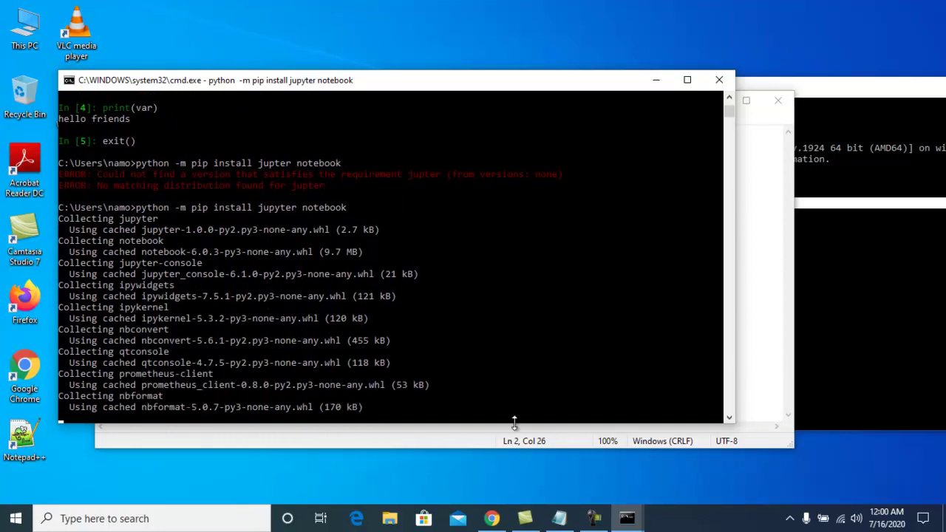
Highlight and scroll through the output listing the successfully installed packages
{"action": "left_click", "coordinate": [594, 518]}
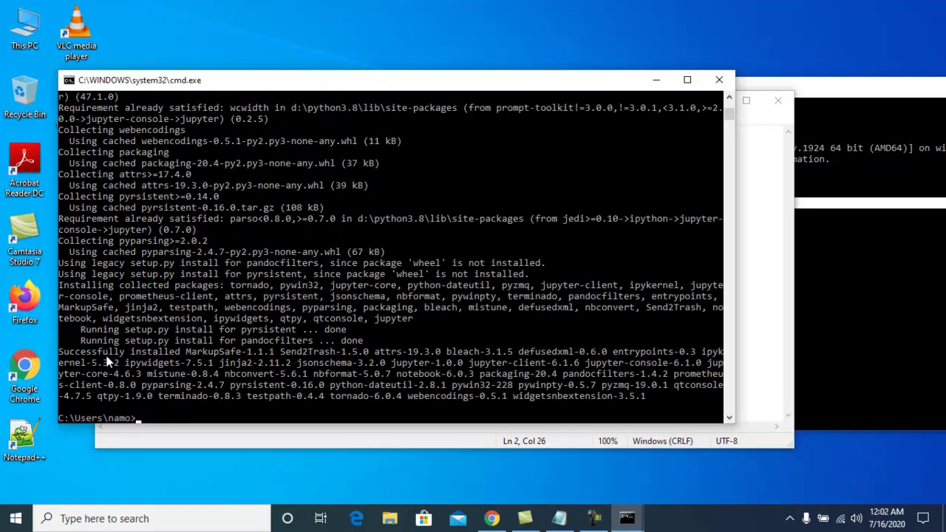
{"action": "left_click_drag", "start_coordinate": [64, 351], "coordinate": [710, 397]}
{"action": "left_click", "coordinate": [148, 374]}
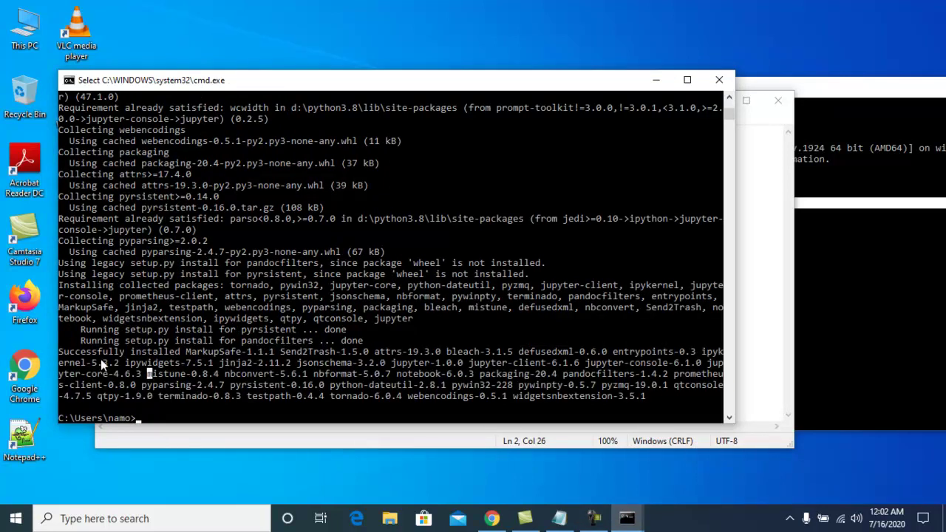
{"action": "left_click_drag", "start_coordinate": [70, 347], "coordinate": [191, 398]}
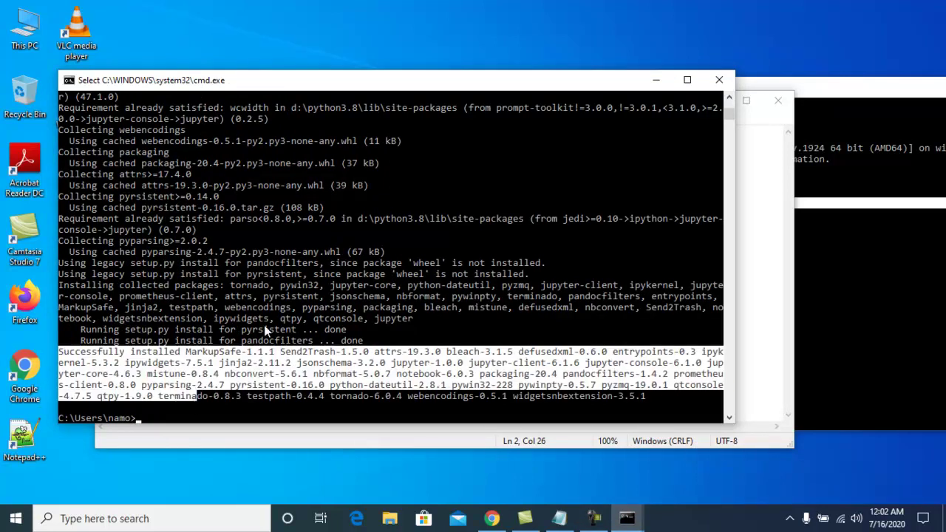
{"action": "scroll", "coordinate": [265, 325], "scroll_direction": "up", "scroll_amount": 3}
{"action": "scroll", "coordinate": [267, 324], "scroll_direction": "up", "scroll_amount": 20}
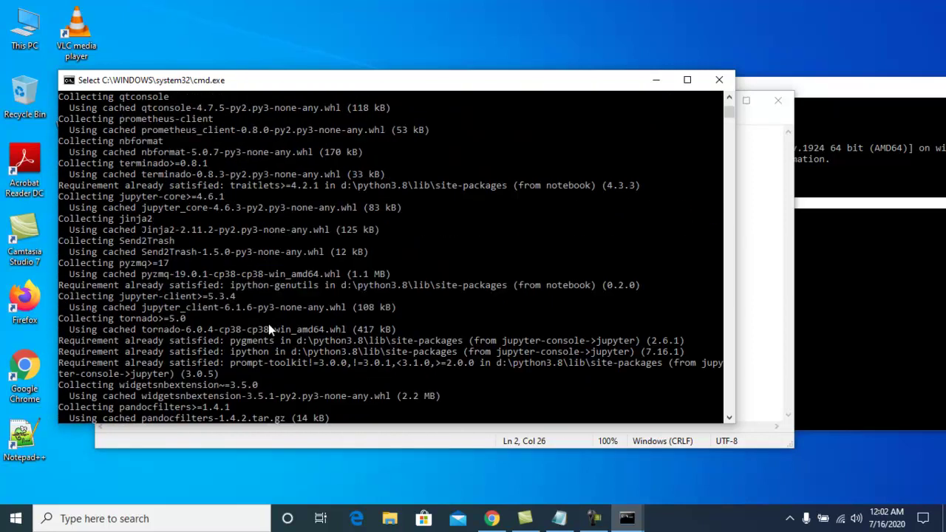
{"action": "scroll", "coordinate": [268, 324], "scroll_direction": "up", "scroll_amount": 5}
{"action": "scroll", "coordinate": [268, 323], "scroll_direction": "down", "scroll_amount": 20}
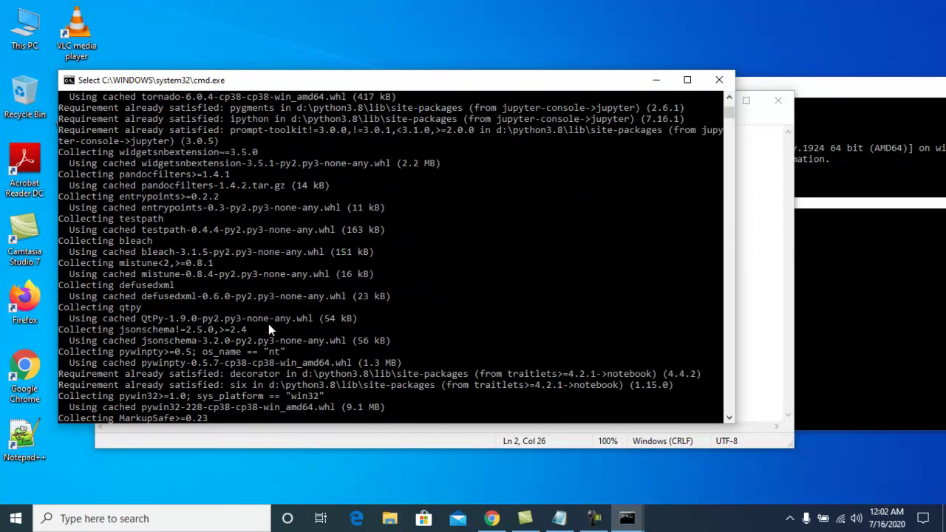
{"action": "scroll", "coordinate": [269, 324], "scroll_direction": "down", "scroll_amount": 10}
{"action": "scroll", "coordinate": [237, 273], "scroll_direction": "up", "scroll_amount": 3}
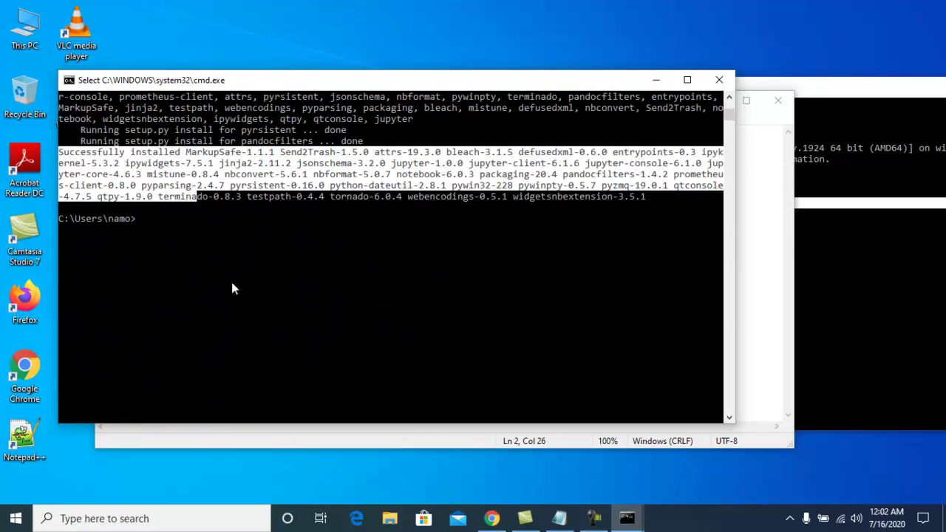
Run jupyter notebook to open the home page at localhost:8888/tree in Chrome
{"action": "left_click", "coordinate": [393, 263]}
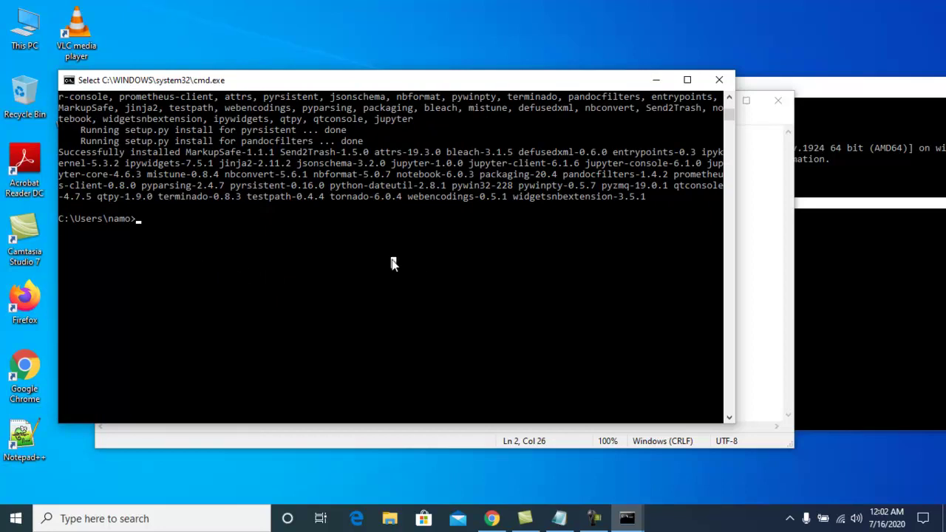
{"action": "type", "text": "jupyter "}
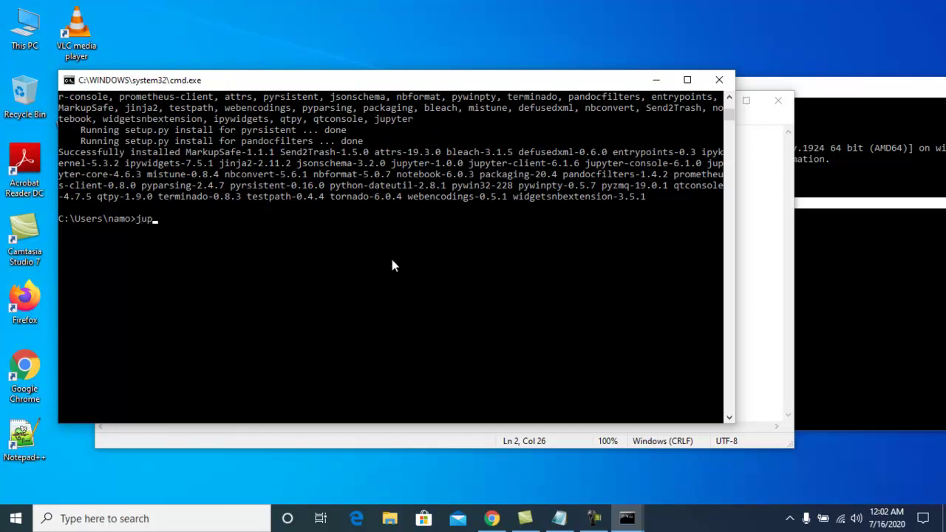
{"action": "type", "text": "notebook"}
{"action": "key", "text": "Return"}
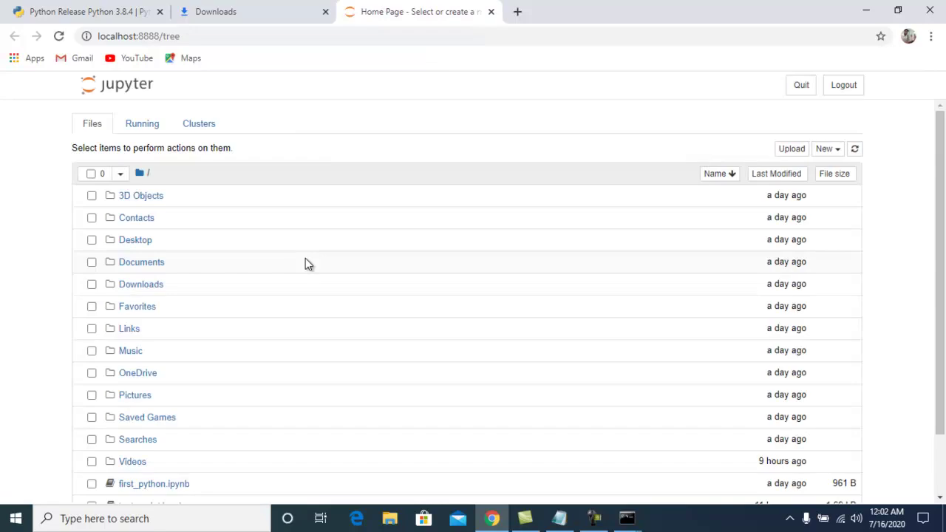
Create a new Python 3 notebook whose cell sets var='welcome to all' and prints it
{"action": "left_click", "coordinate": [826, 150]}
{"action": "left_click", "coordinate": [769, 182]}
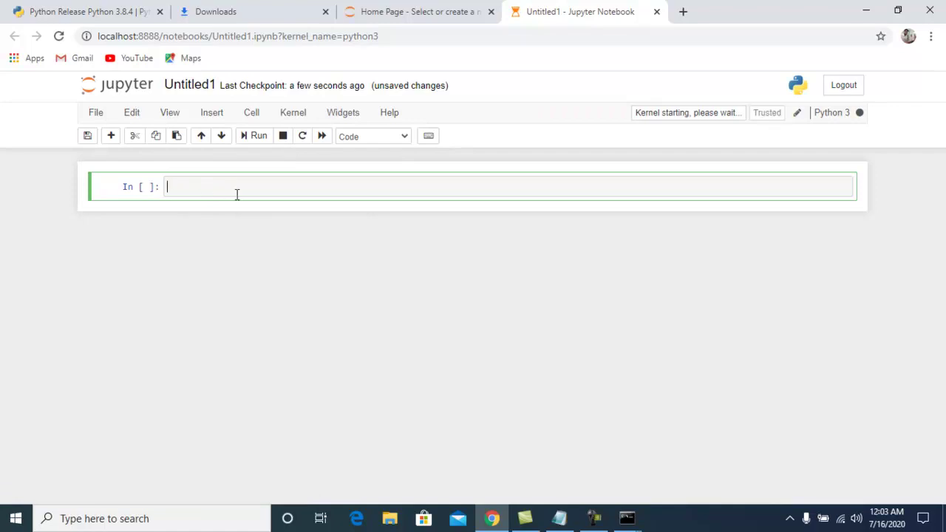
{"action": "type", "text": "var"}
{"action": "type", "text": "="}
{"action": "type", "text": "'"}
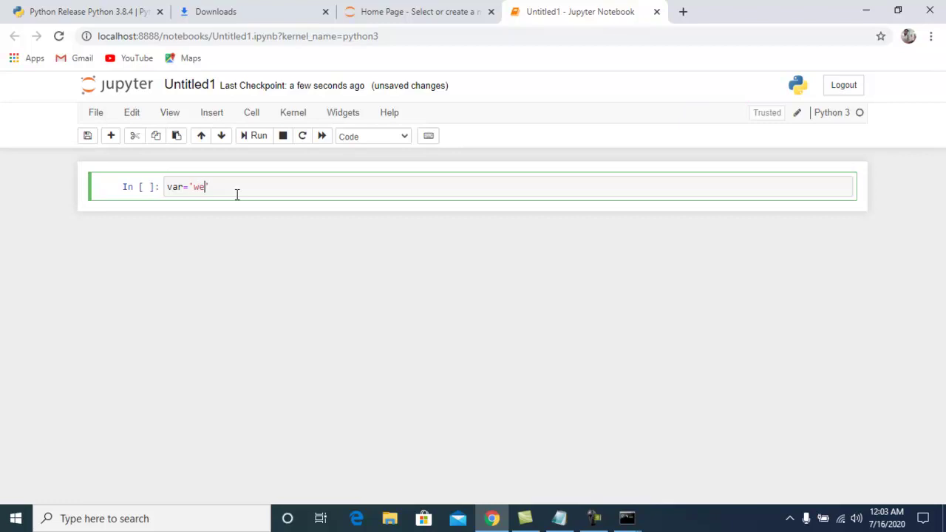
{"action": "type", "text": "welcome to all'"}
{"action": "key", "text": "Return"}
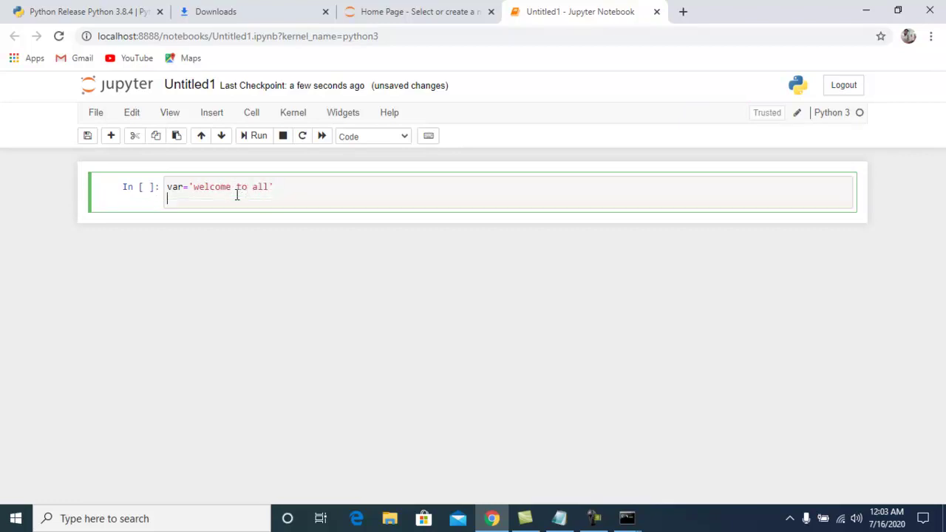
{"action": "type", "text": "print(var"}
{"action": "key", "text": "ctrl+Return"}
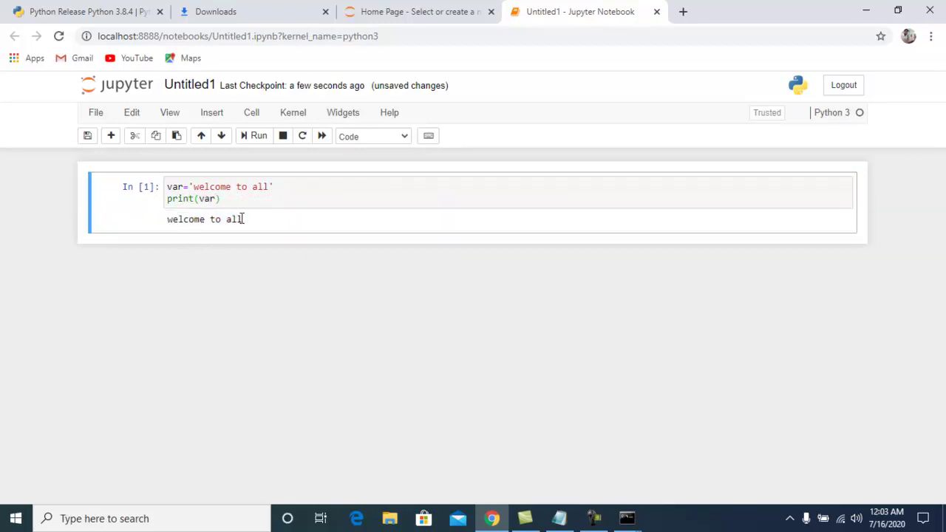
Rerun the first cell to add a new cell and type print? in it
{"action": "left_click", "coordinate": [291, 196]}
{"action": "left_click", "coordinate": [253, 136]}
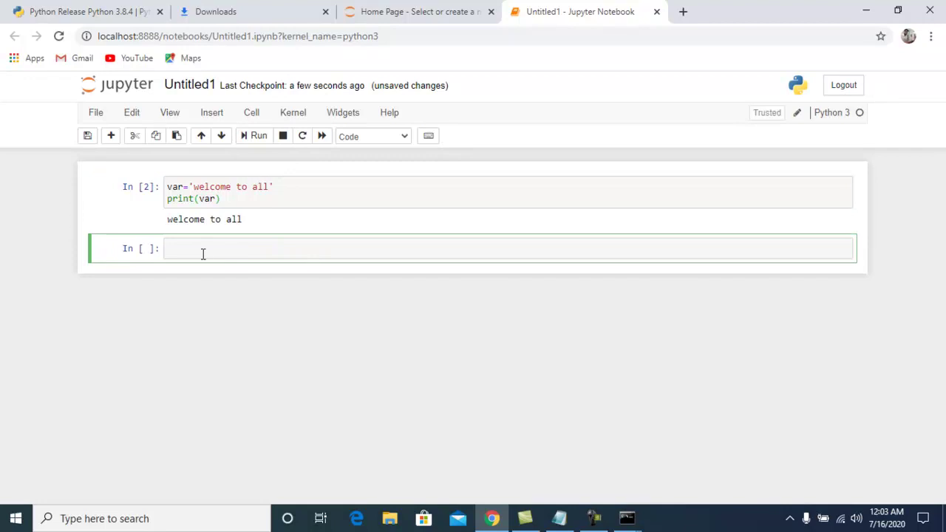
{"action": "type", "text": "print"}
{"action": "key", "text": "BackSpace"}
{"action": "type", "text": "?"}
Run the print? cell and highlight the print docstring in the help pager
{"action": "key", "text": "shift+Return"}
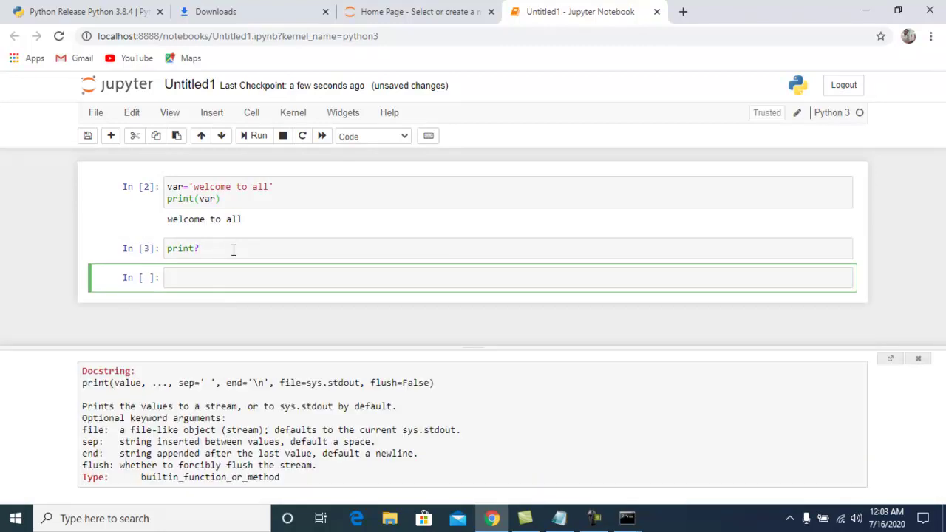
{"action": "left_click", "coordinate": [84, 383]}
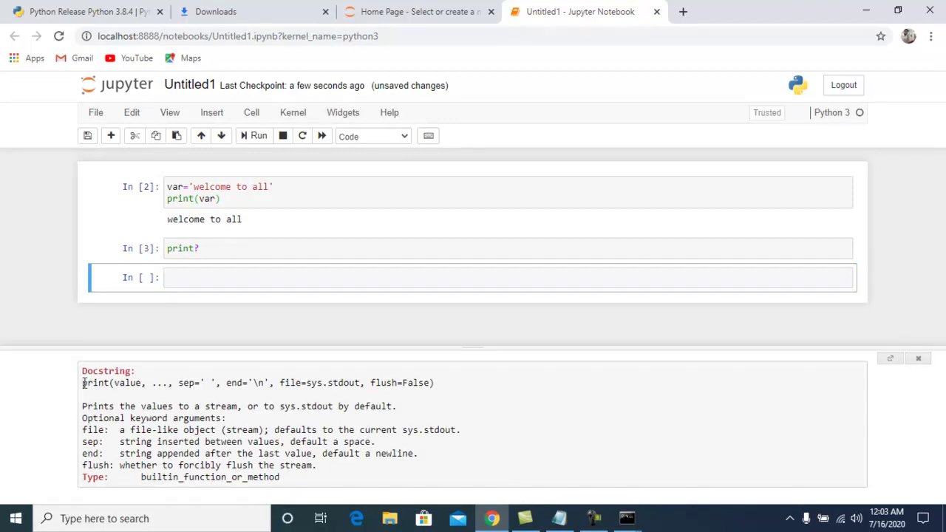
{"action": "left_click_drag", "start_coordinate": [83, 383], "coordinate": [336, 471]}
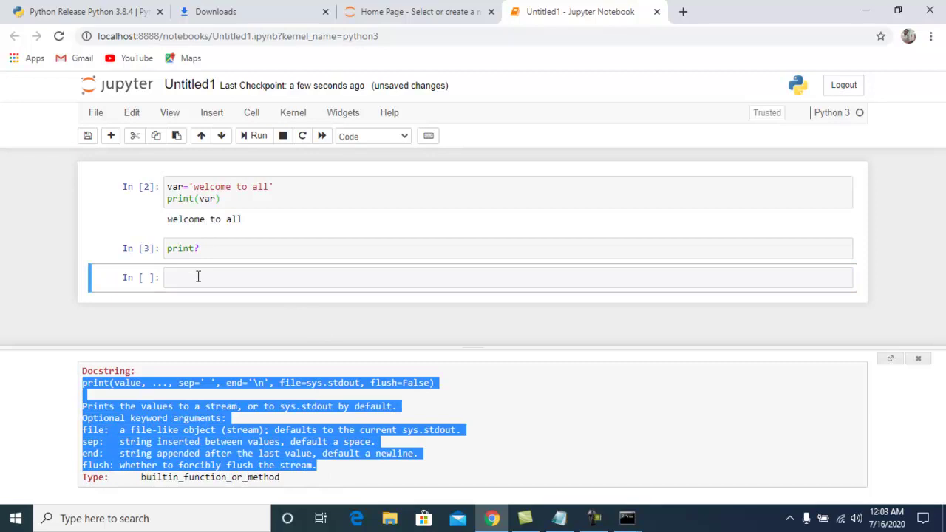
Run dict? in a new cell and highlight the first dict constructor lines
{"action": "left_click", "coordinate": [226, 277]}
{"action": "type", "text": "dict"}
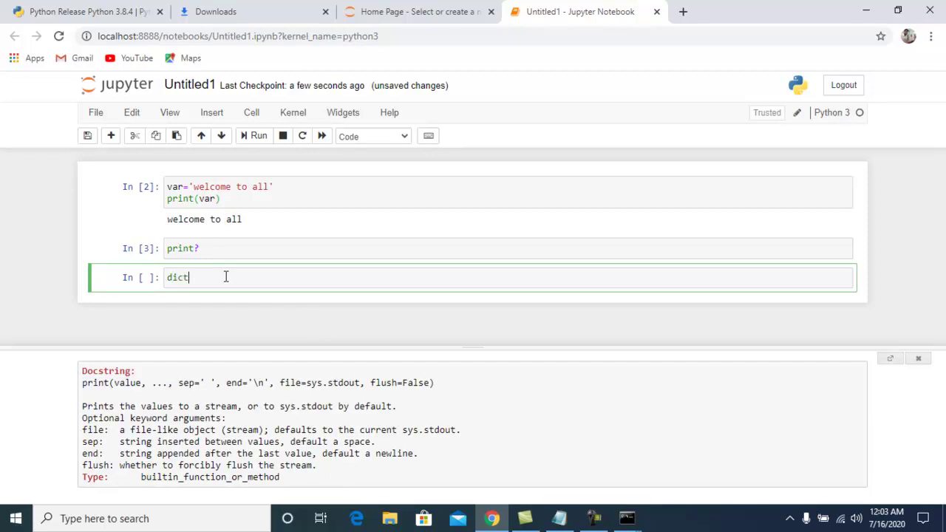
{"action": "type", "text": "?"}
{"action": "key", "text": "shift+Return"}
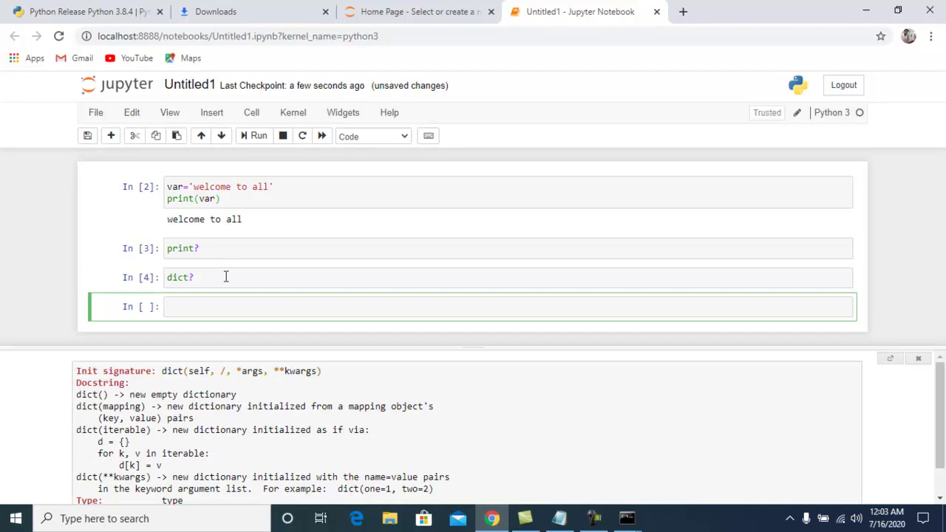
{"action": "left_click", "coordinate": [76, 400]}
{"action": "left_click_drag", "start_coordinate": [76, 396], "coordinate": [194, 420]}
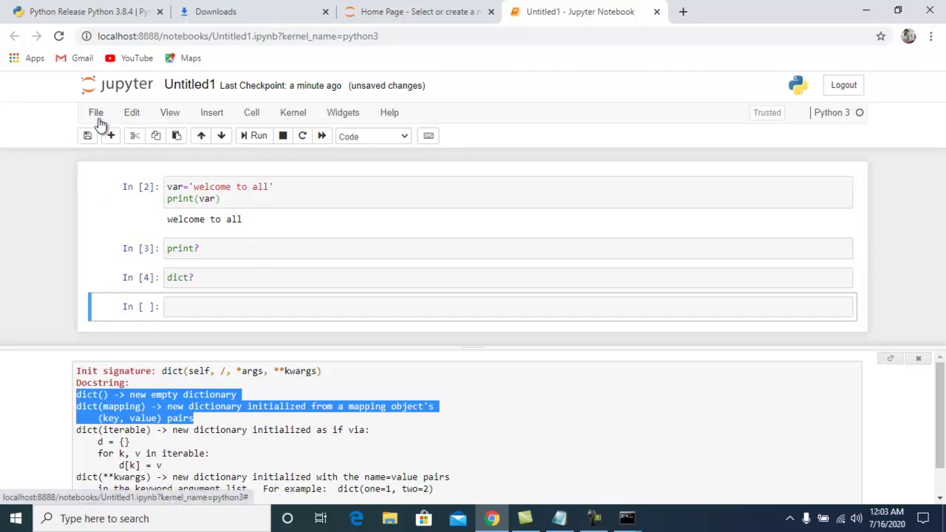
Rename Untitled1 to hello_python via File > Rename and check the URL file name
{"action": "left_click", "coordinate": [201, 306]}
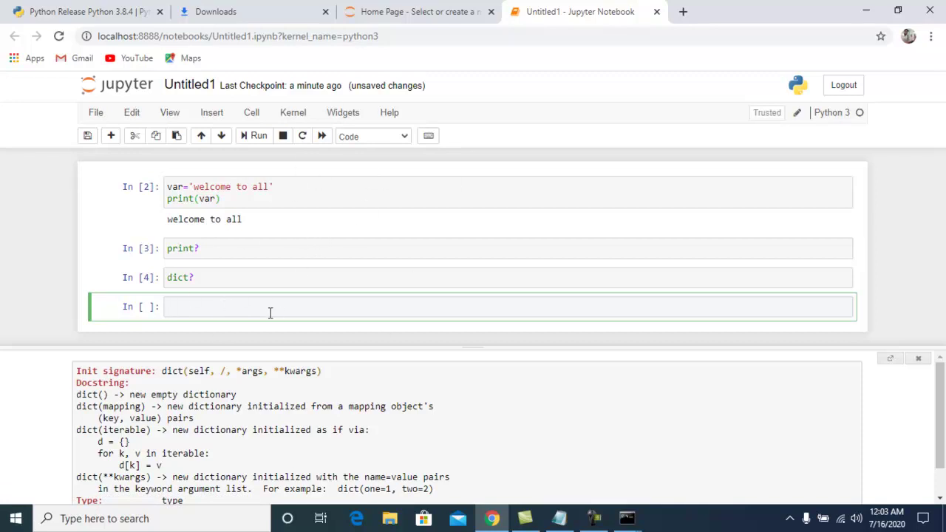
{"action": "left_click", "coordinate": [94, 113]}
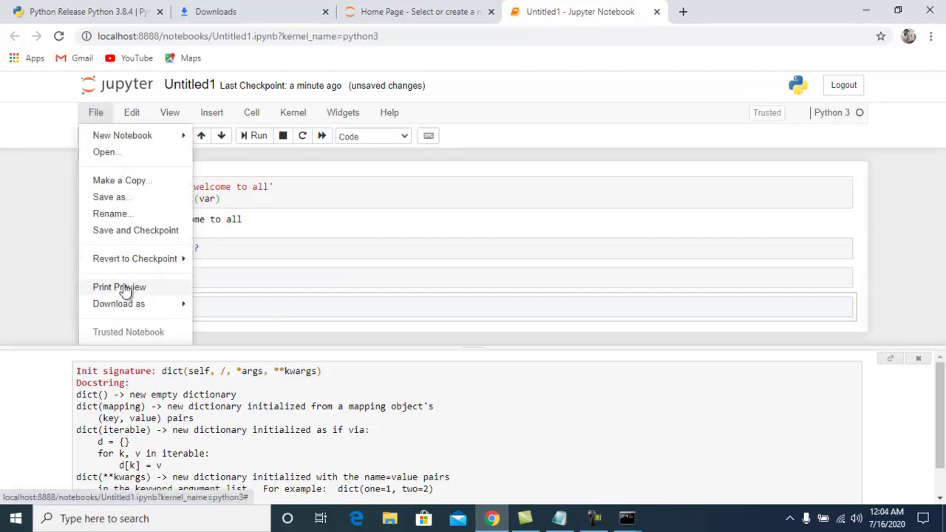
{"action": "left_click", "coordinate": [120, 214]}
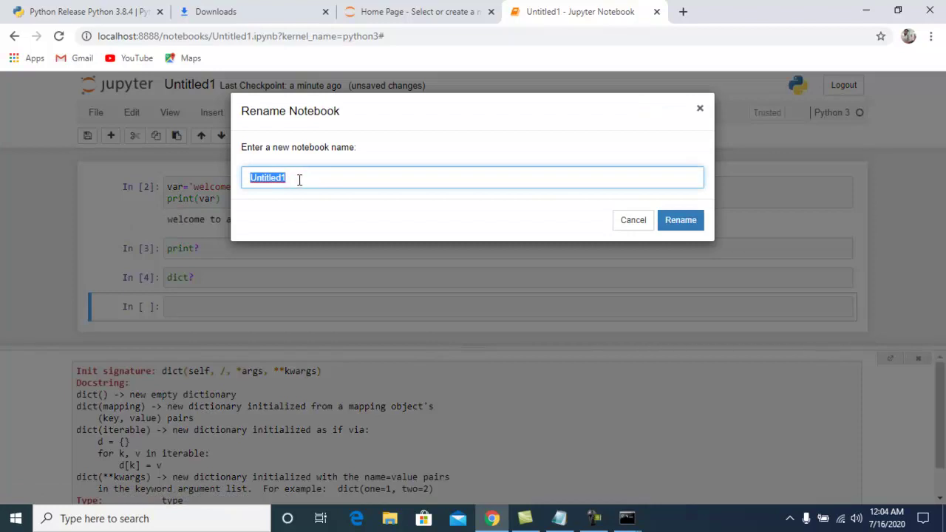
{"action": "type", "text": "hello_python"}
{"action": "left_click", "coordinate": [664, 221]}
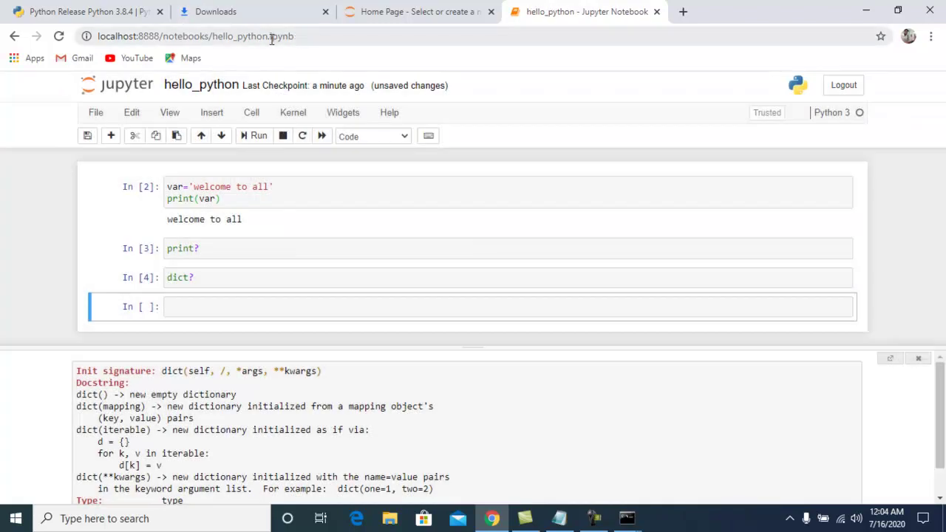
{"action": "left_click_drag", "start_coordinate": [309, 37], "coordinate": [269, 41]}
{"action": "left_click", "coordinate": [274, 279]}
Run a cell with import sys and print(sys.path[0]) to show the home folder path
{"action": "left_click", "coordinate": [204, 311]}
{"action": "type", "text": "imp"}
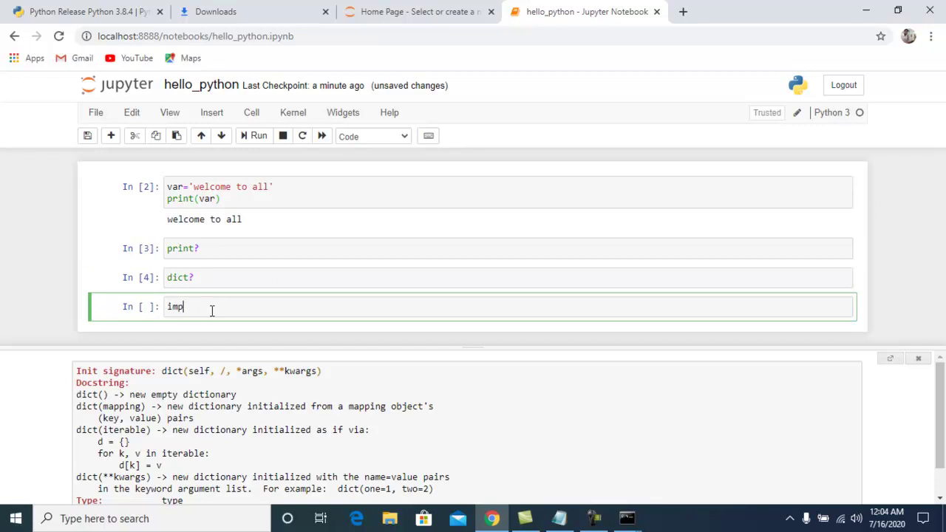
{"action": "type", "text": "ort sys"}
{"action": "key", "text": "Return"}
{"action": "type", "text": "print(sys"}
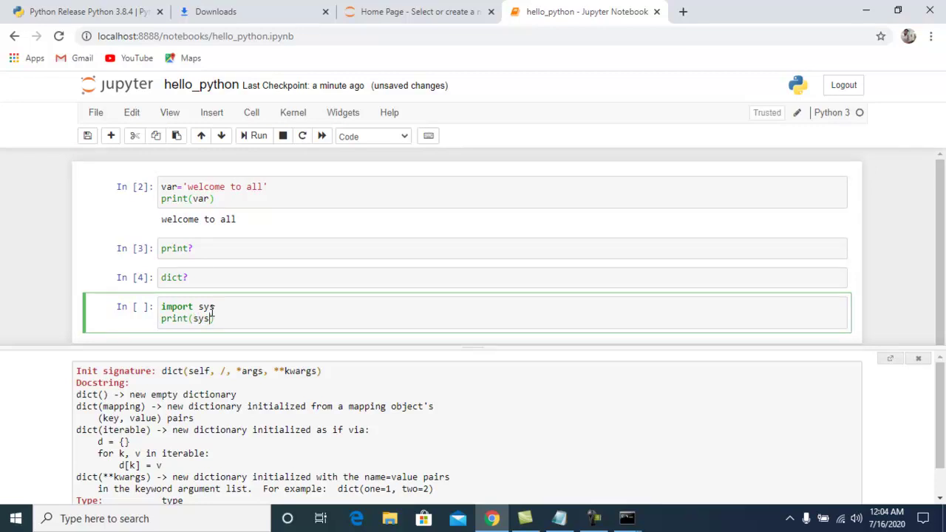
{"action": "type", "text": ".path[0"}
{"action": "key", "text": "shift+Return"}
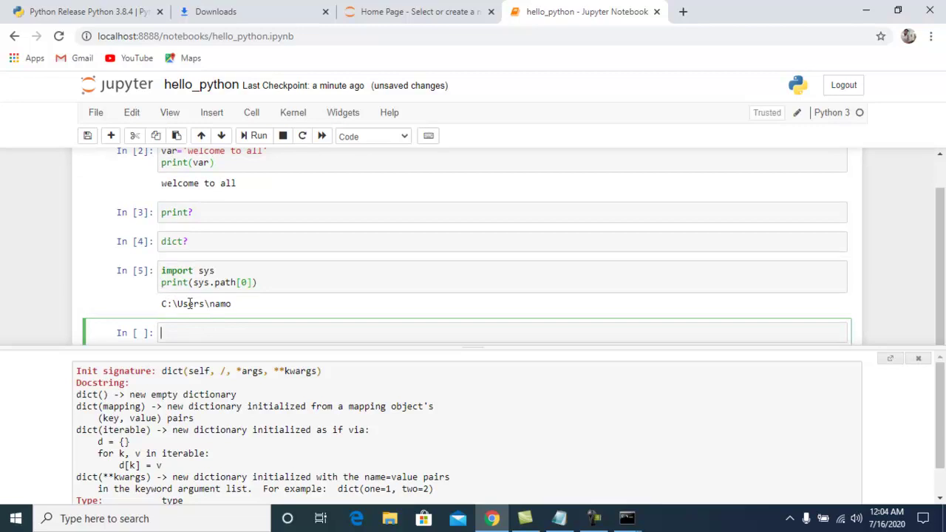
Mark the printed path and hello_python.ipynb in the address bar, then open File Explorer
{"action": "left_click_drag", "start_coordinate": [230, 307], "coordinate": [161, 304]}
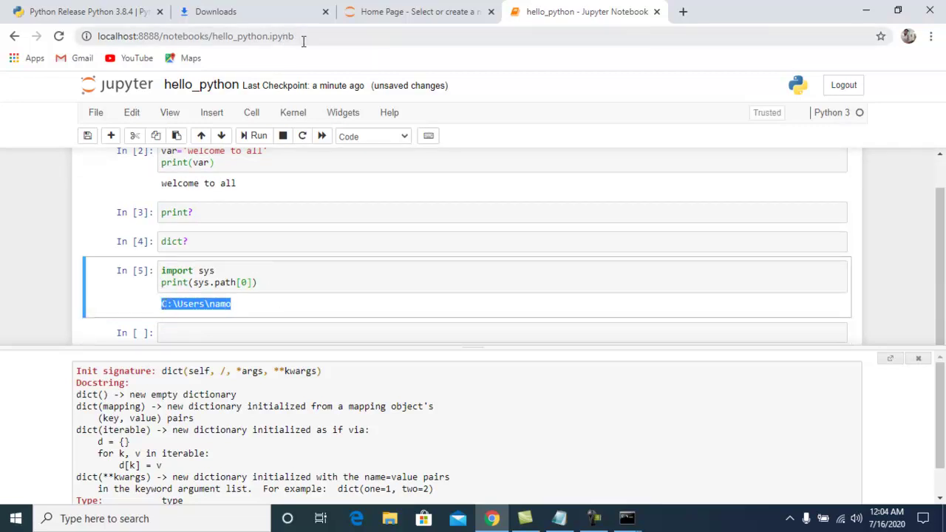
{"action": "left_click_drag", "start_coordinate": [214, 37], "coordinate": [292, 37]}
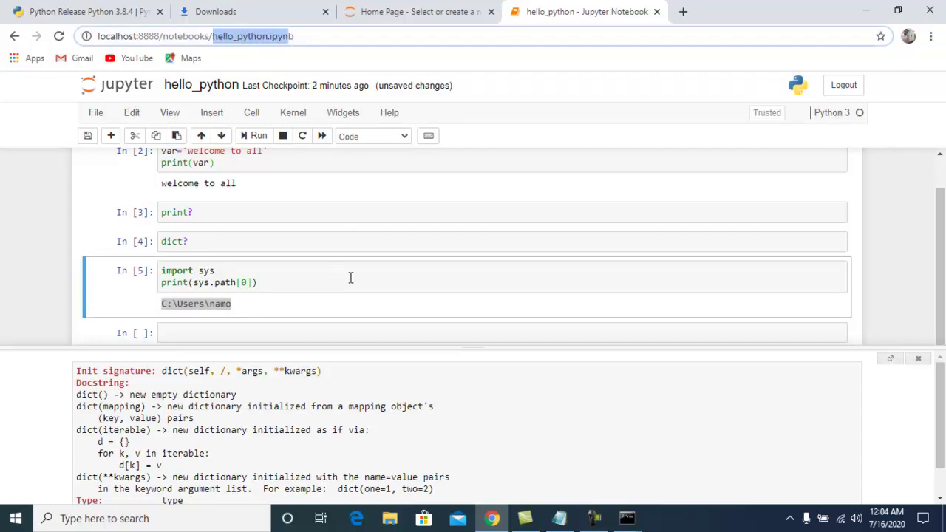
{"action": "key", "text": "super+e"}
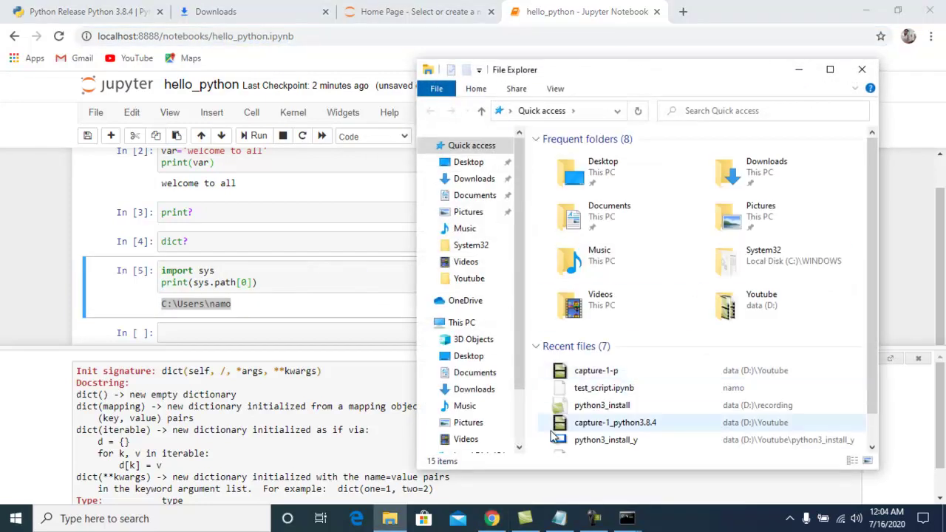
Browse C:\Users into the home folder to locate hello_python.ipynb, then close File Explorer
{"action": "left_click_drag", "start_coordinate": [521, 359], "coordinate": [519, 409]}
{"action": "left_click", "coordinate": [479, 378]}
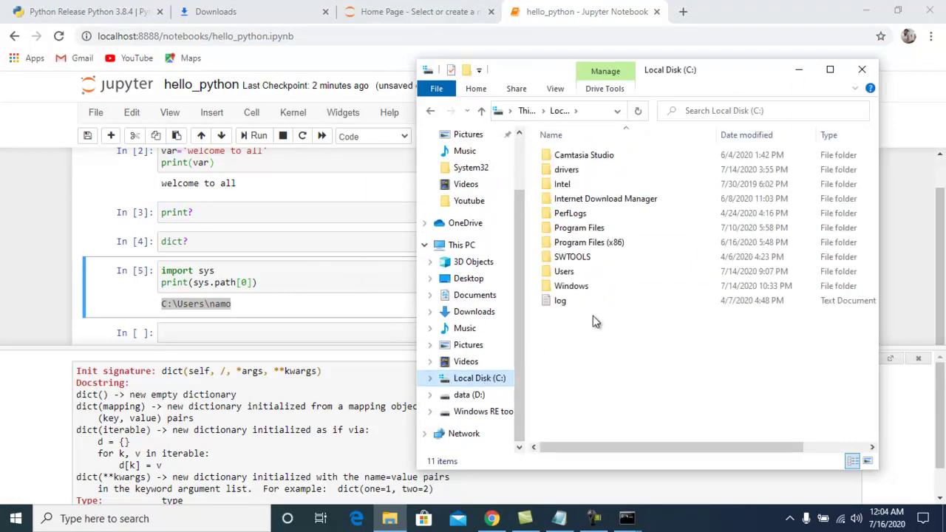
{"action": "double_click", "coordinate": [573, 272]}
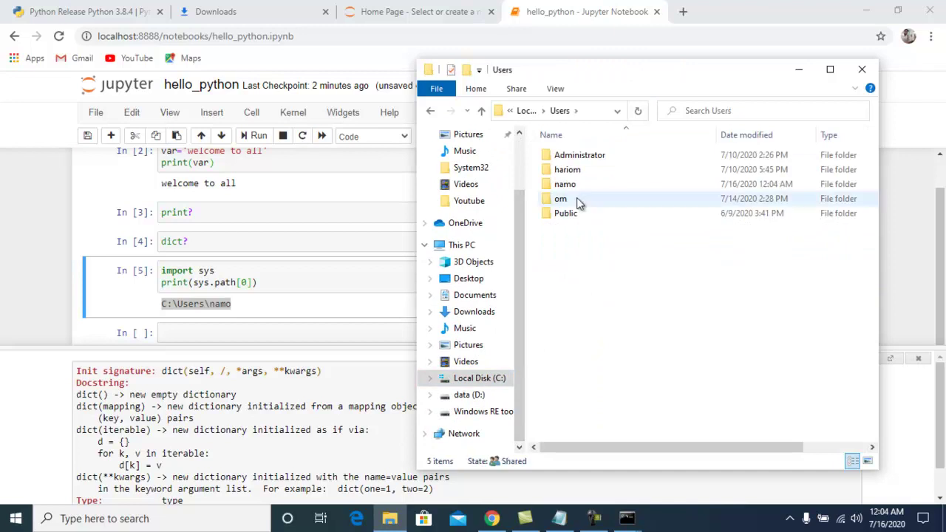
{"action": "double_click", "coordinate": [568, 185]}
{"action": "scroll", "coordinate": [595, 323], "scroll_direction": "down", "scroll_amount": 1}
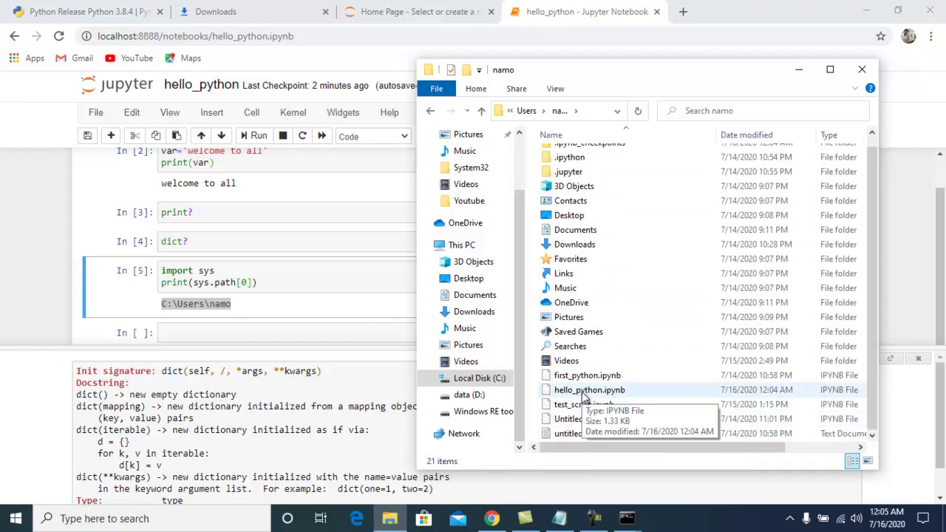
{"action": "left_click", "coordinate": [862, 70]}
{"action": "scroll", "coordinate": [423, 334], "scroll_direction": "up", "scroll_amount": 1}
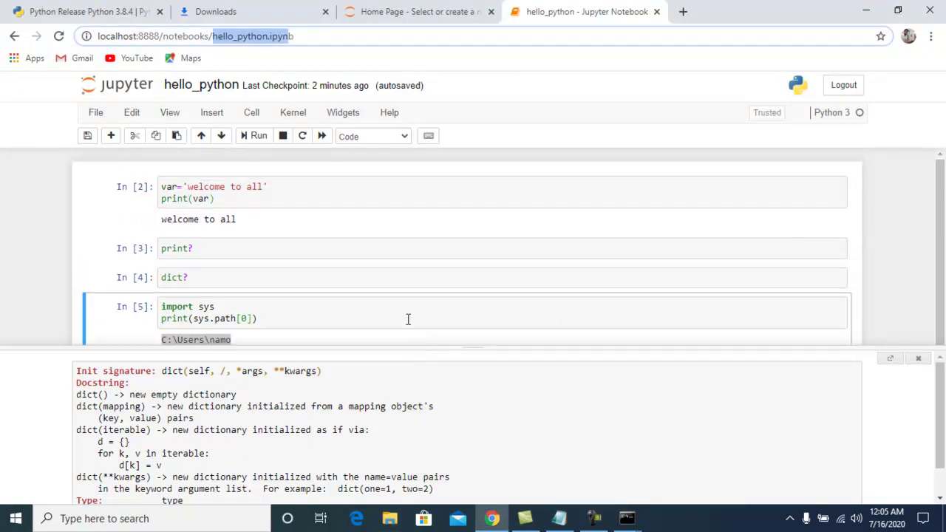
Close the notebook's help pane and bring the Jupyter server and Python consoles forward from the taskbar
{"action": "left_click", "coordinate": [921, 361]}
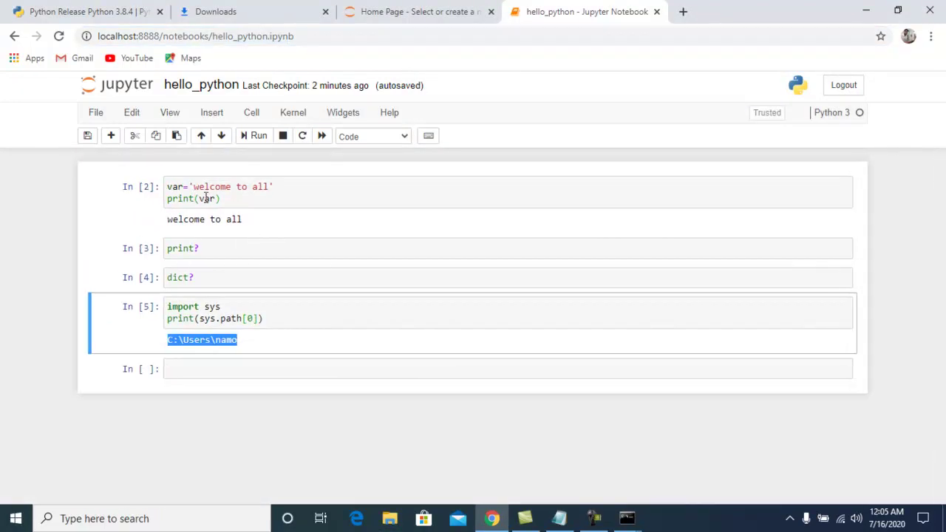
{"action": "left_click", "coordinate": [627, 518]}
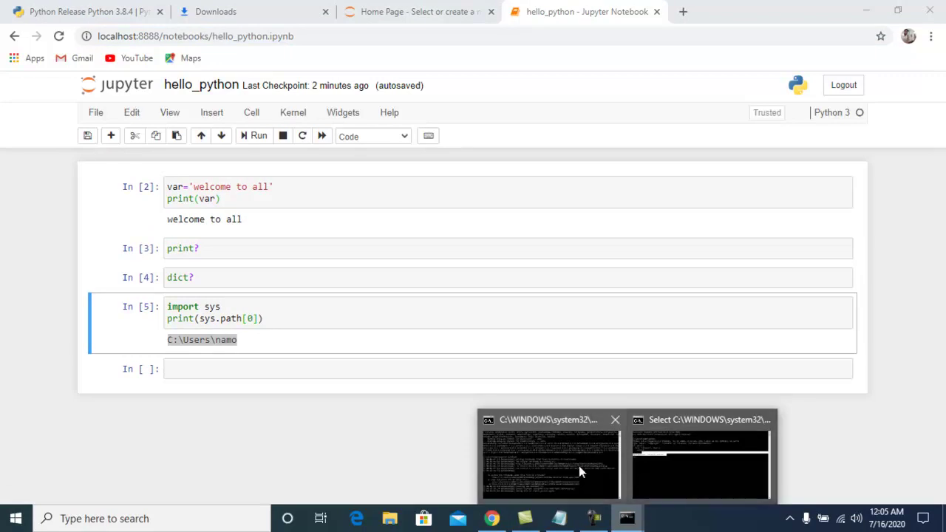
{"action": "left_click", "coordinate": [579, 465]}
{"action": "left_click", "coordinate": [627, 518]}
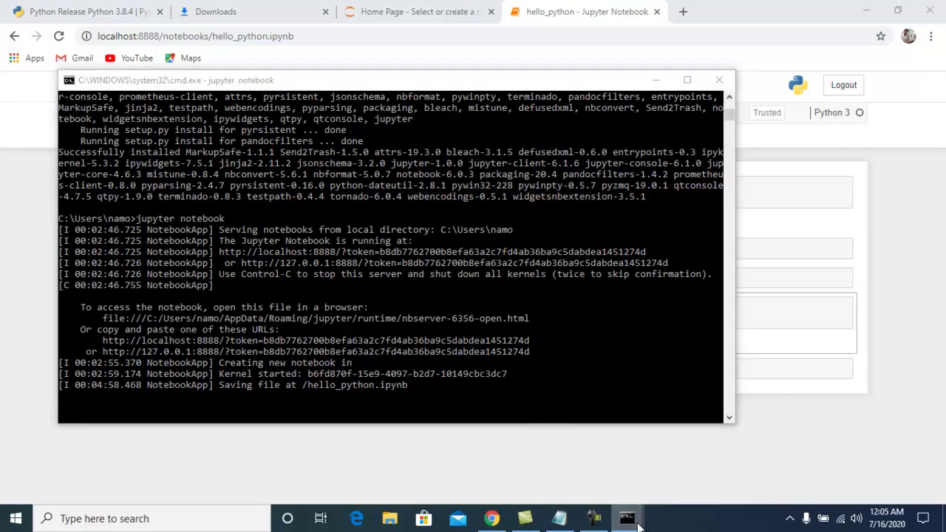
{"action": "left_click", "coordinate": [673, 463]}
Minimize the Jupyter server console and make the Python console showing the print? SyntaxError active
{"action": "key", "text": "alt+Tab"}
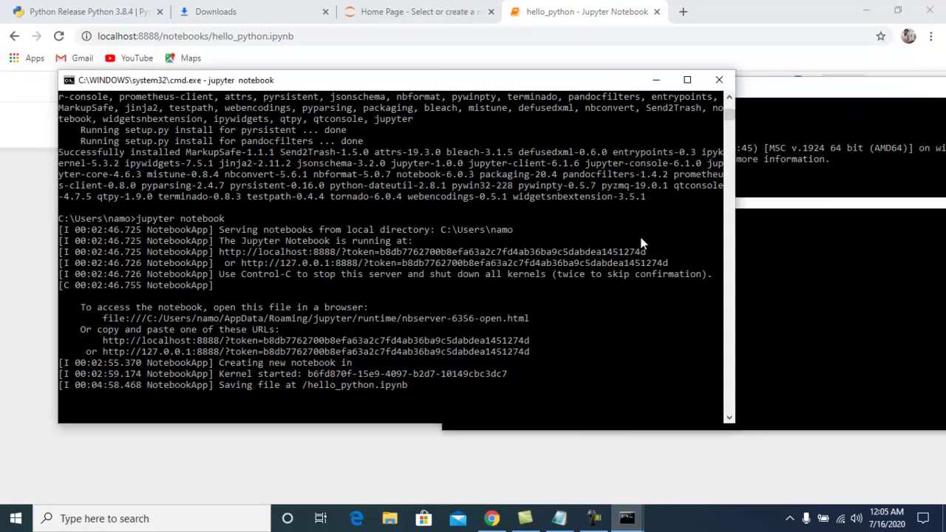
{"action": "left_click", "coordinate": [666, 81]}
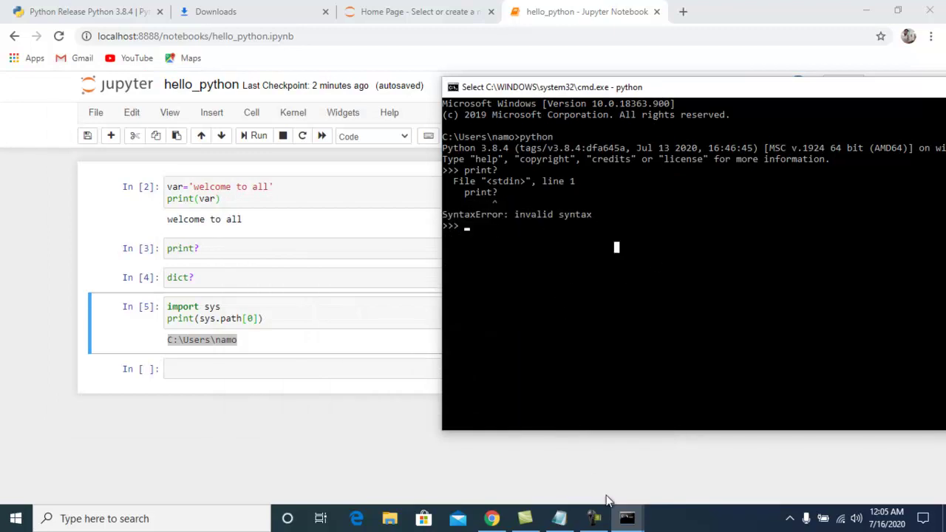
{"action": "left_click", "coordinate": [627, 518]}
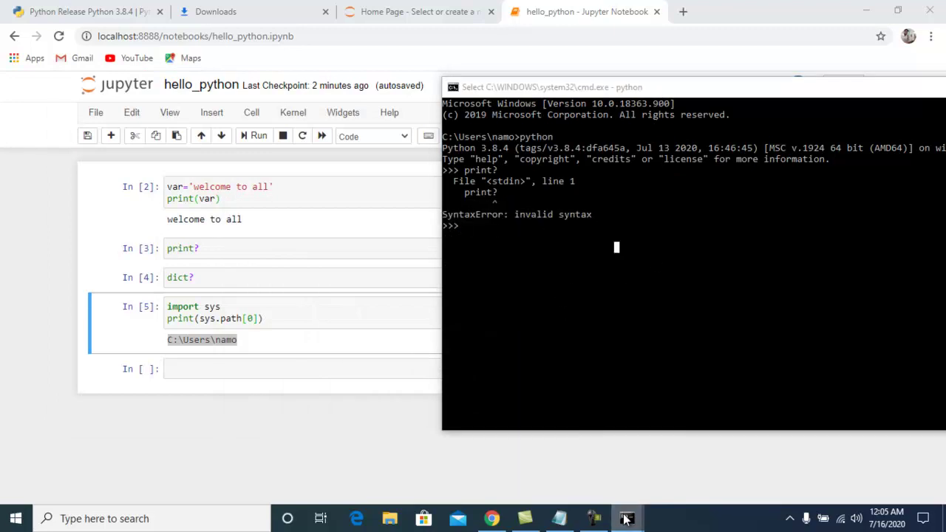
{"action": "left_click", "coordinate": [565, 308]}
Open a new Command Prompt with Win+R, start IPython 7.16.1, and move its window down-right
{"action": "key", "text": "super+r"}
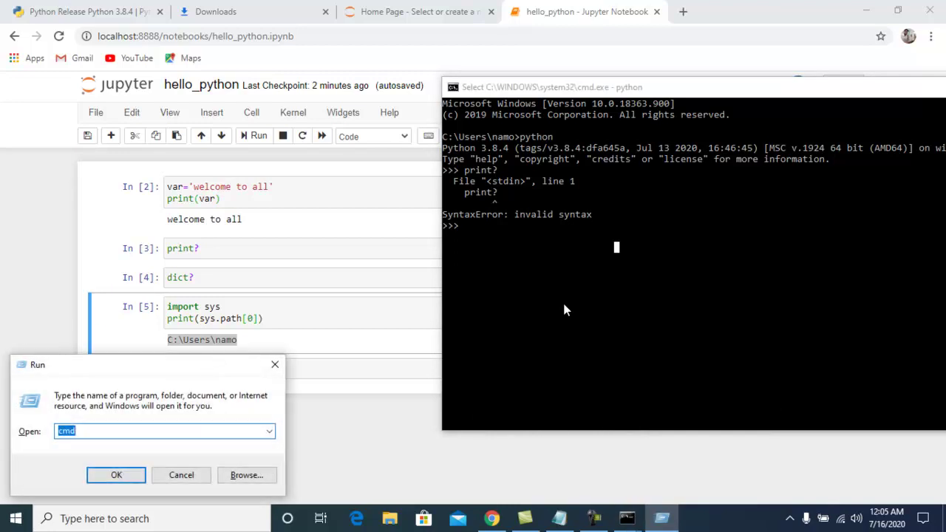
{"action": "key", "text": "Return"}
{"action": "type", "text": "ipython"}
{"action": "key", "text": "Return"}
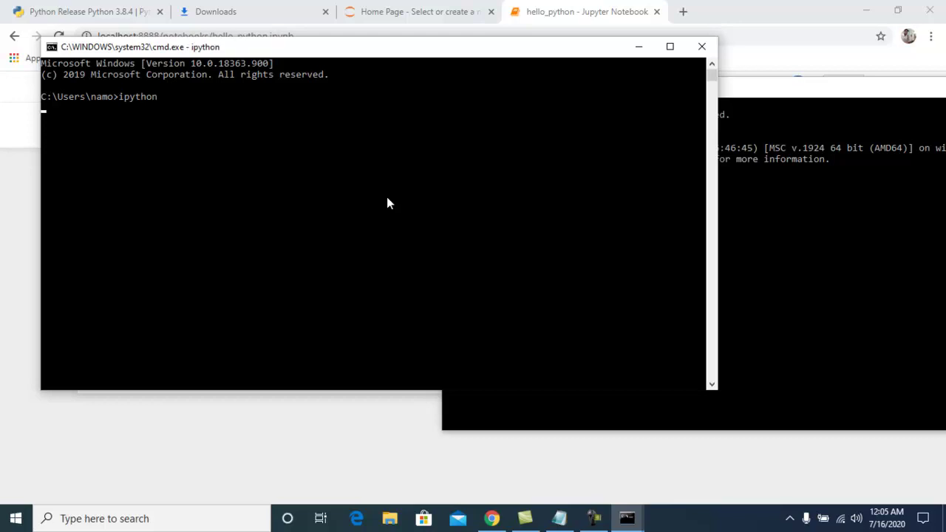
{"action": "left_click_drag", "start_coordinate": [351, 57], "coordinate": [433, 119]}
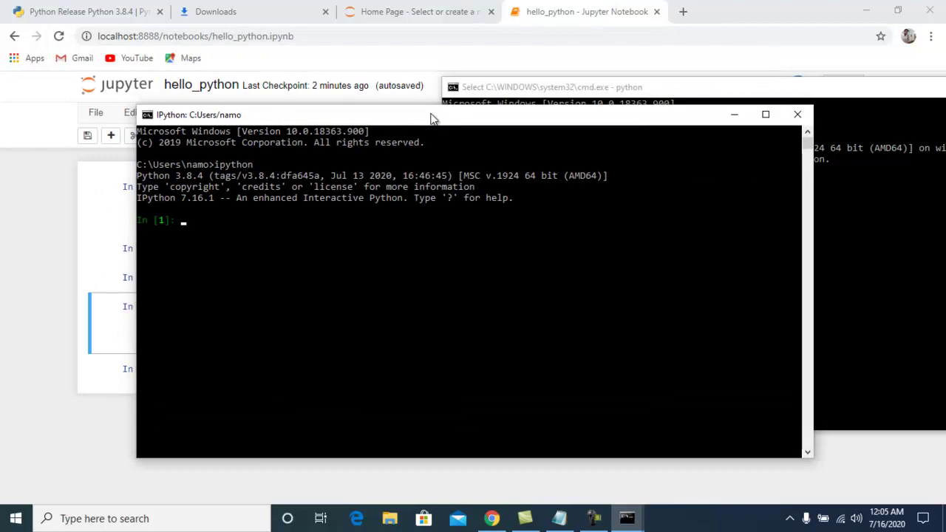
Switch windows via the taskbar so the plain Python console is active beside IPython
{"action": "left_click", "coordinate": [26, 243]}
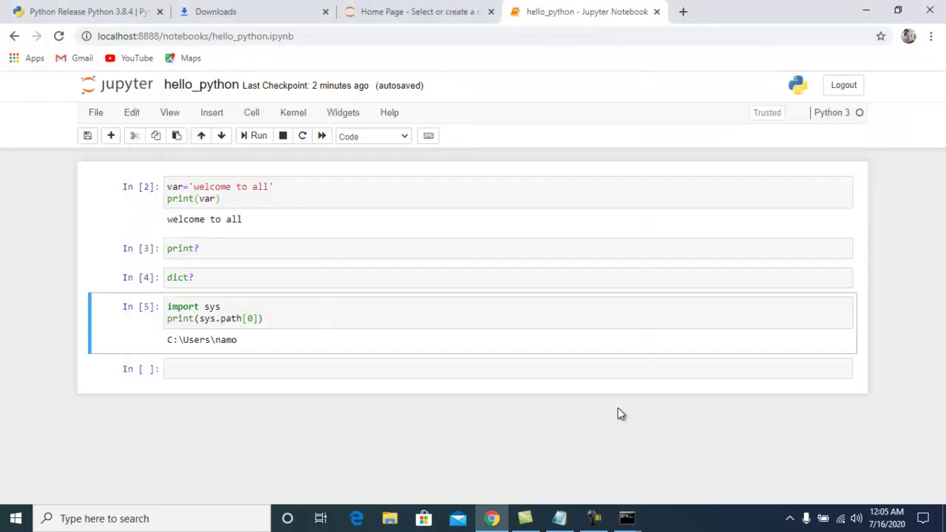
{"action": "mouse_move", "coordinate": [627, 518]}
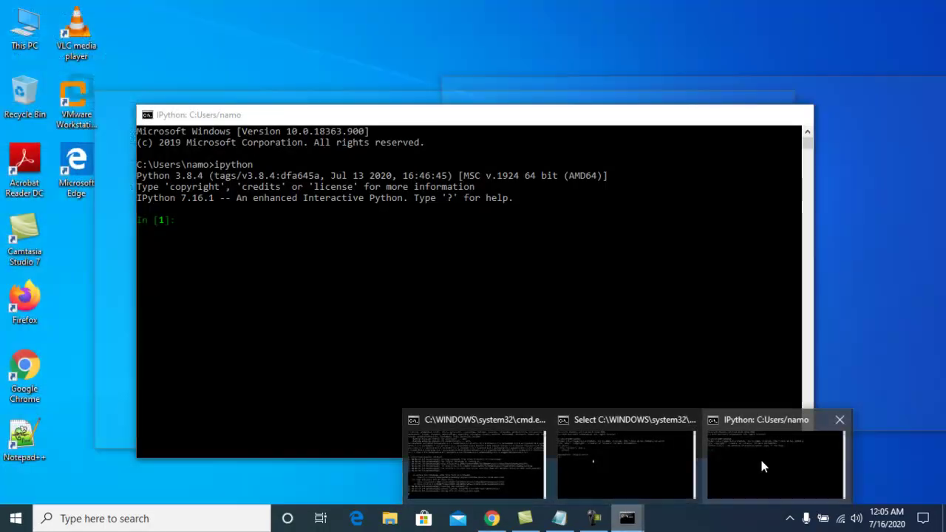
{"action": "left_click", "coordinate": [760, 457]}
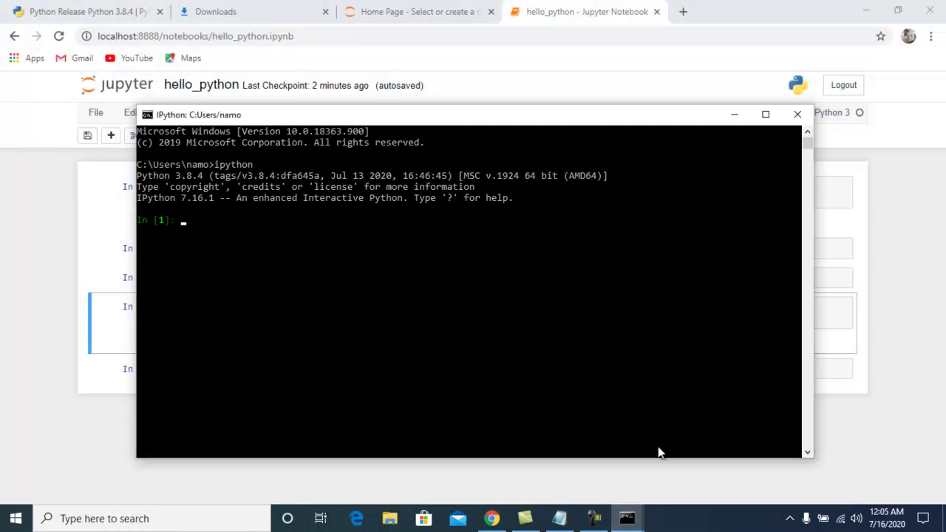
{"action": "left_click", "coordinate": [627, 518]}
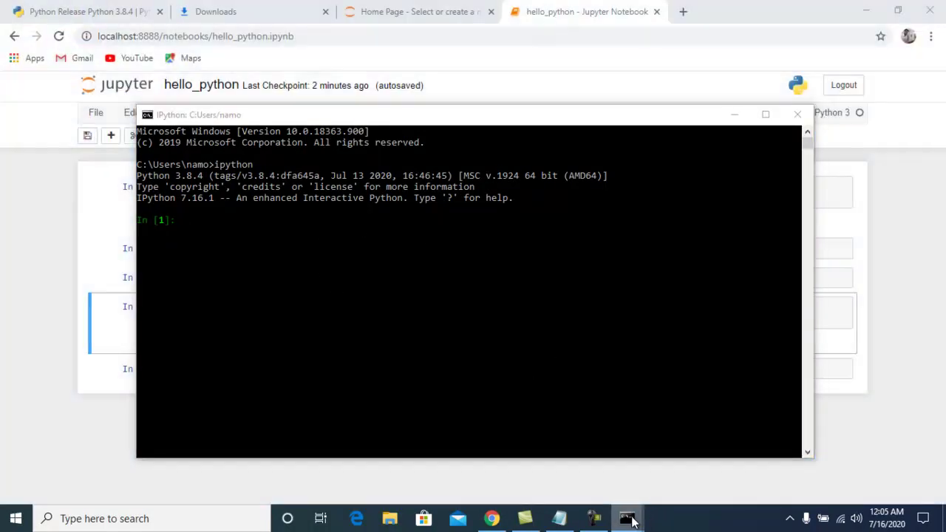
{"action": "mouse_move", "coordinate": [630, 520]}
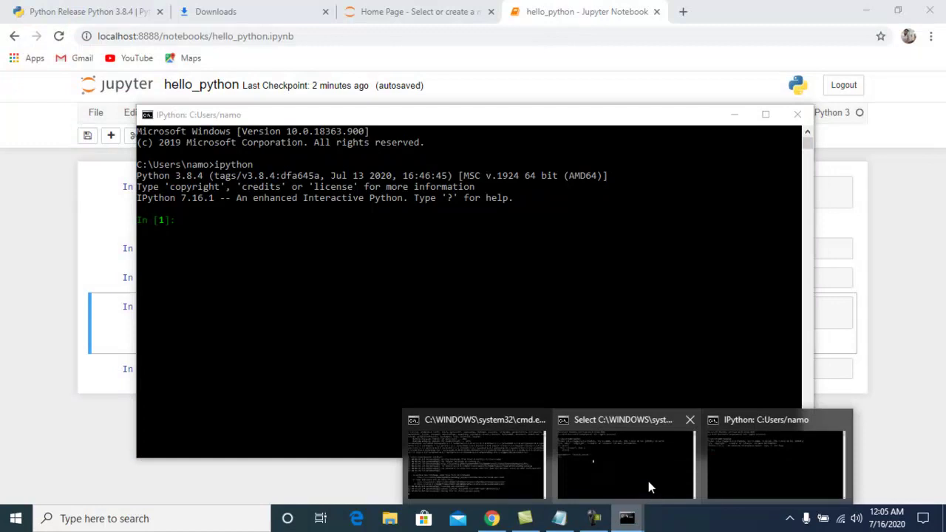
{"action": "left_click", "coordinate": [645, 473]}
{"action": "left_click", "coordinate": [526, 247]}
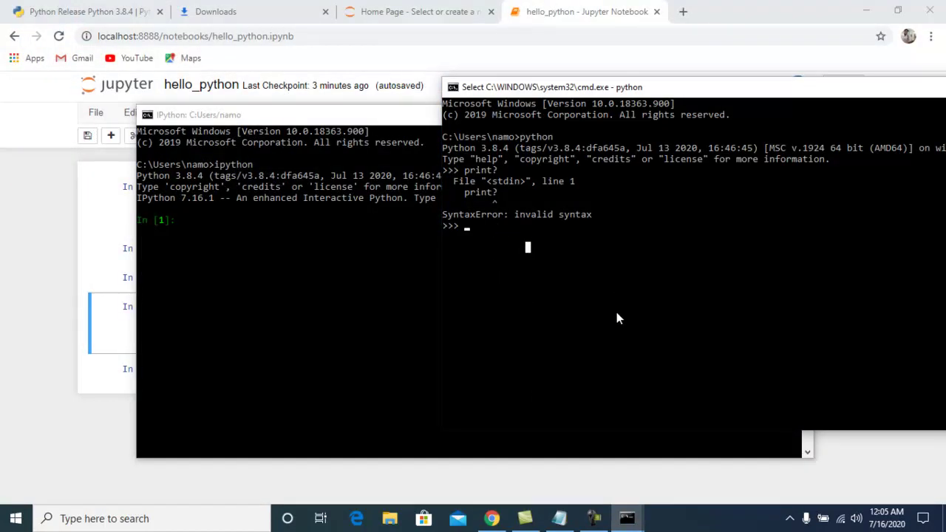